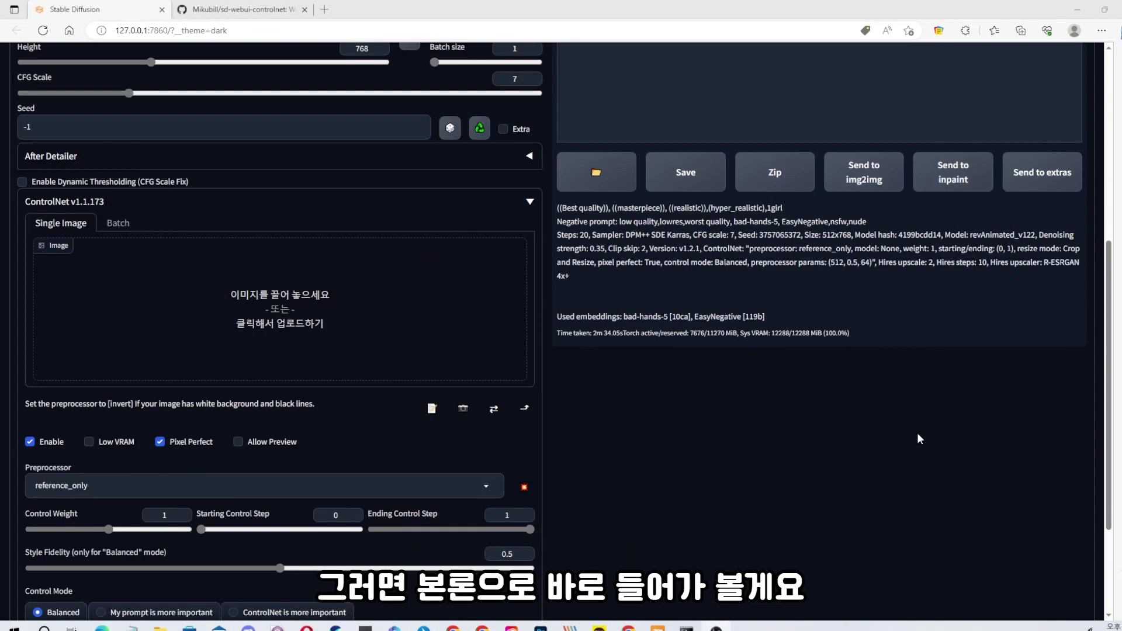
- Check the ControlNet v1.1.173 settings and compare them with the interface image in the sd-webui-controlnet README on GitHub
scroll(917, 433, "down", 3)
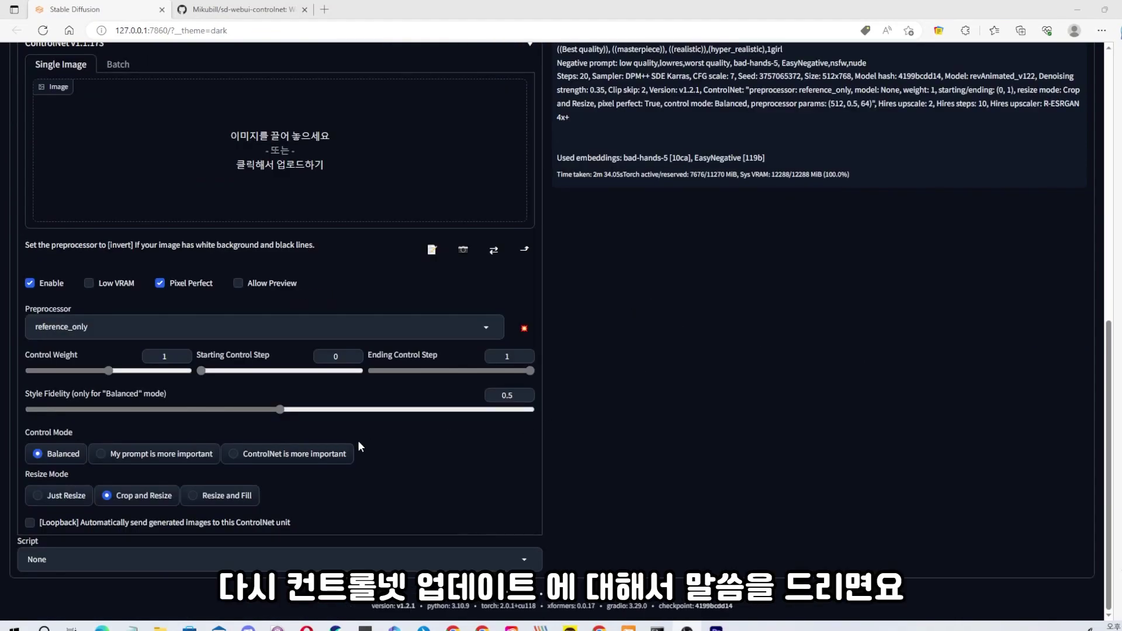
scroll(181, 381, "up", 4)
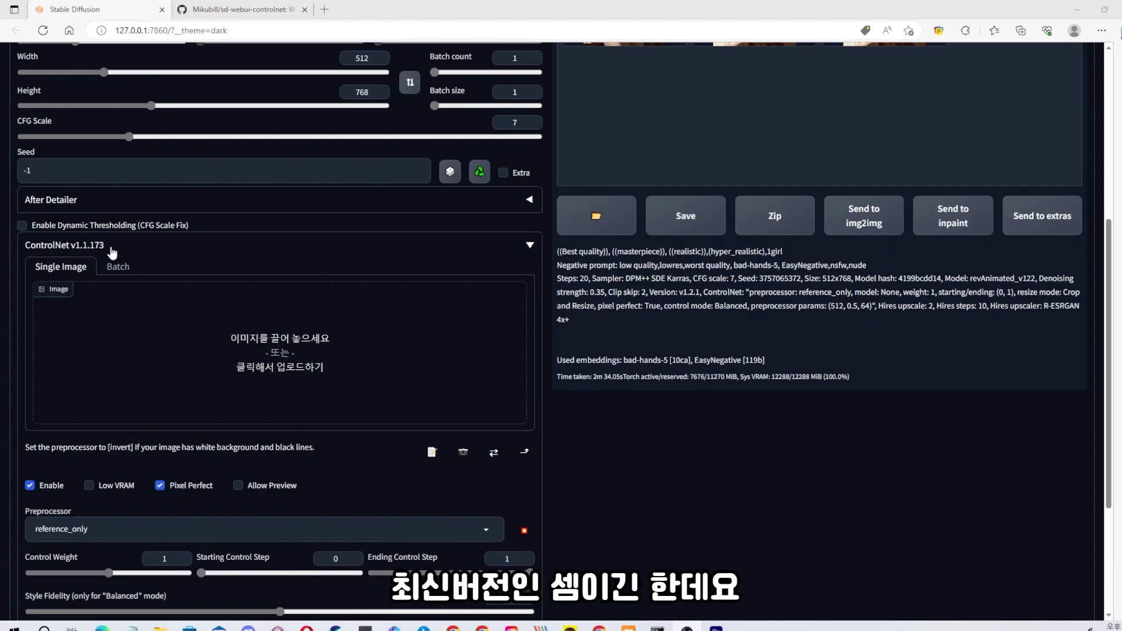
left_click(255, 11)
scroll(643, 246, "up", 15)
scroll(707, 287, "up", 10)
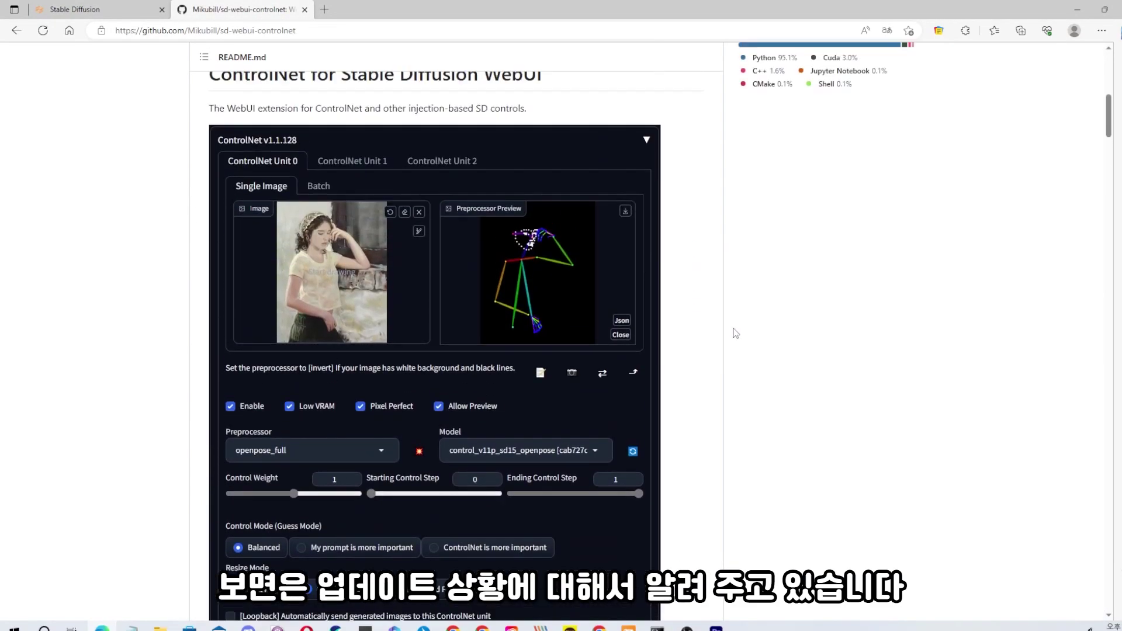
scroll(725, 310, "down", 4)
scroll(727, 320, "down", 5)
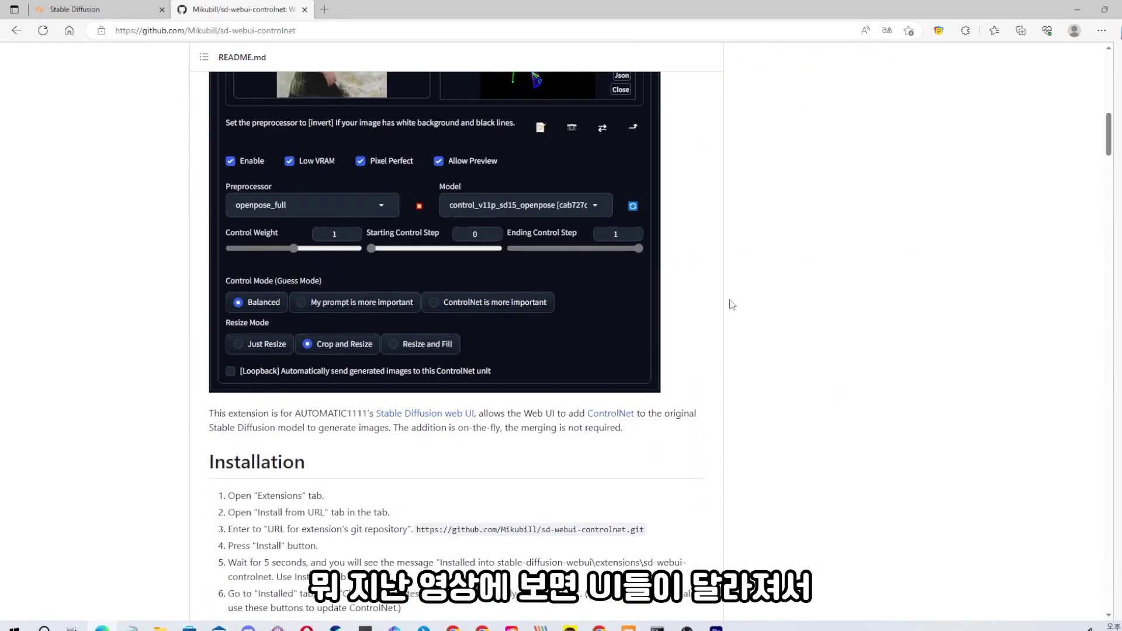
scroll(728, 292, "up", 3)
scroll(719, 283, "down", 5)
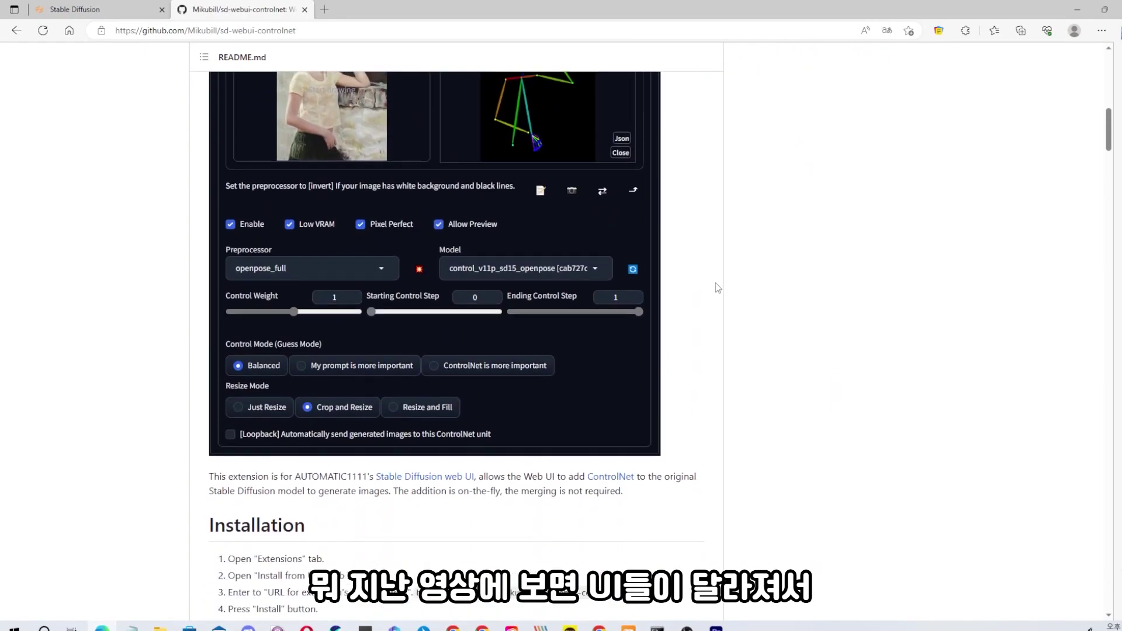
scroll(719, 286, "up", 2)
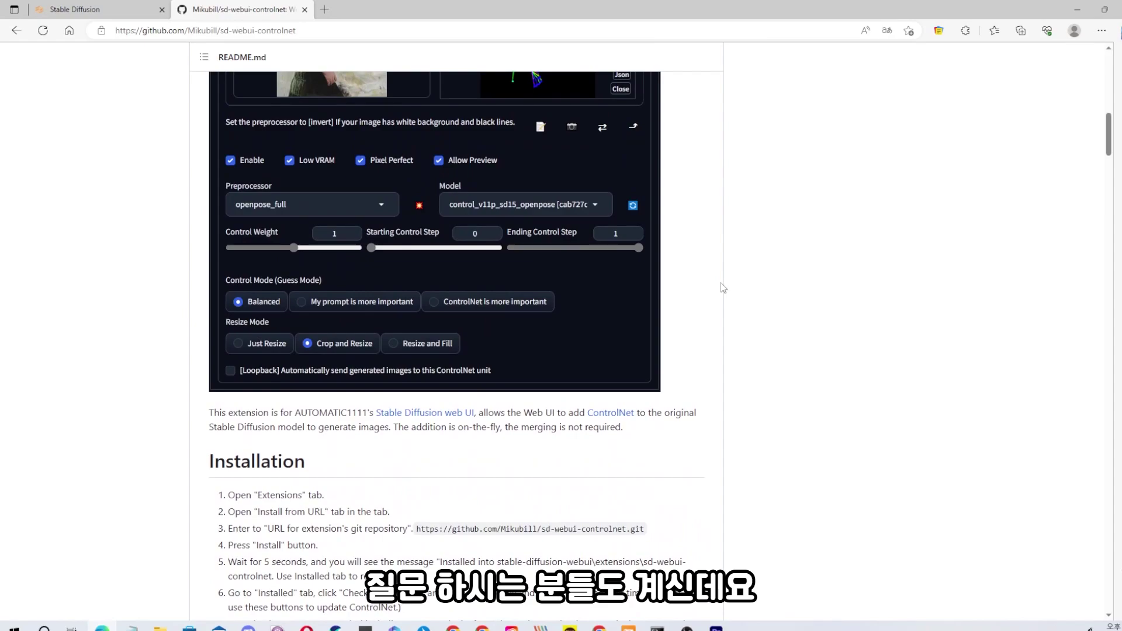
- Read the README's installation and update instructions and its section on new features in ControlNet 1.1
scroll(724, 290, "down", 2)
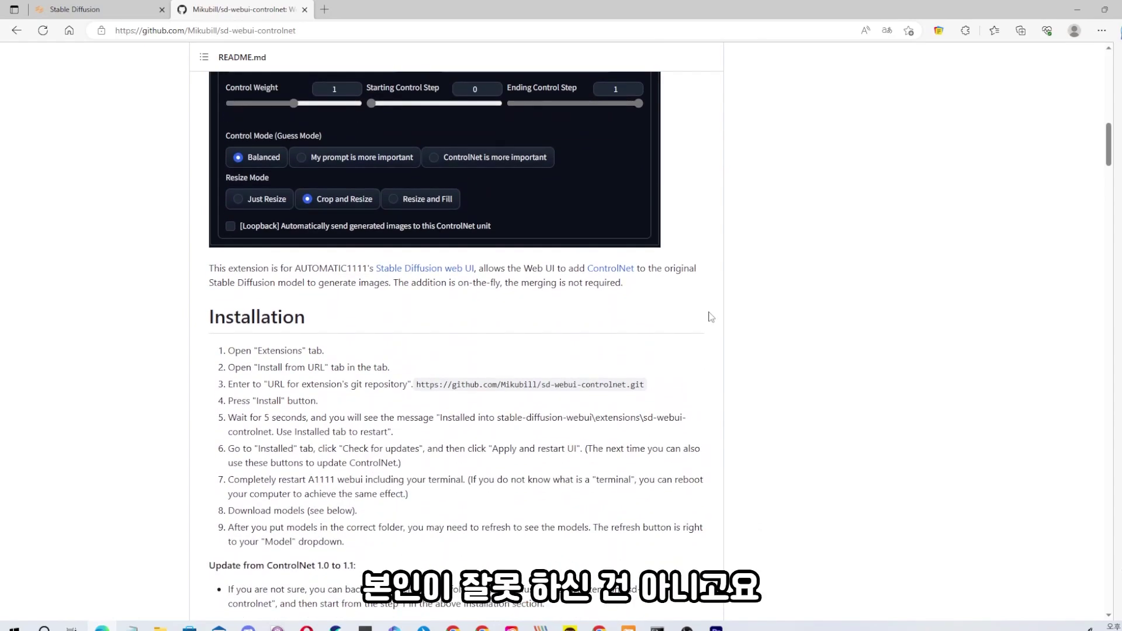
scroll(708, 317, "down", 1)
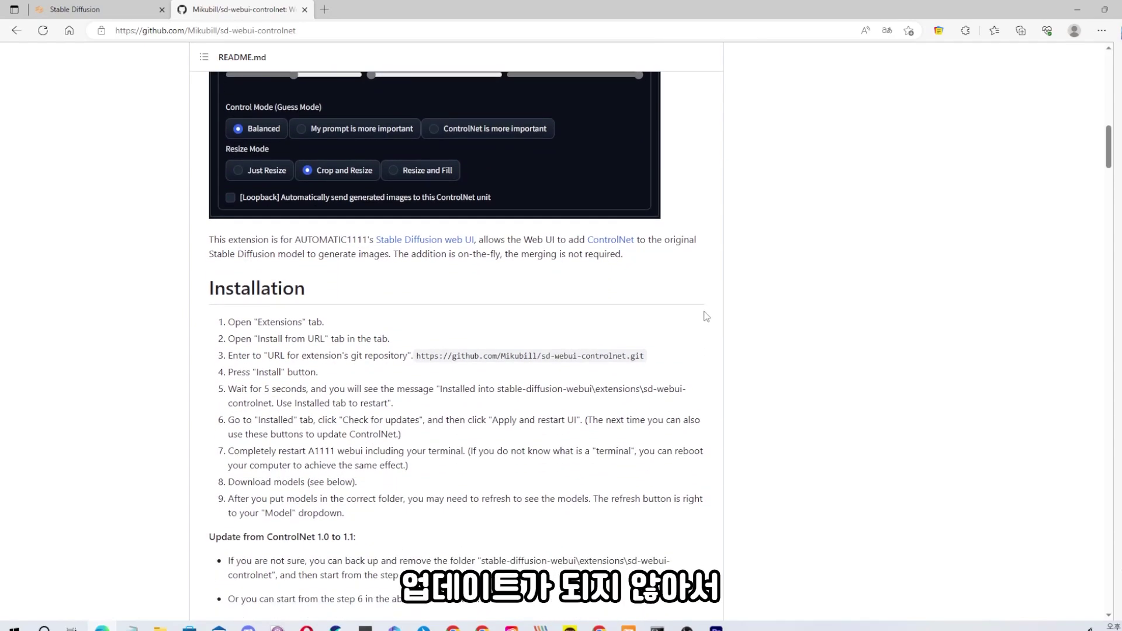
scroll(705, 309, "down", 1)
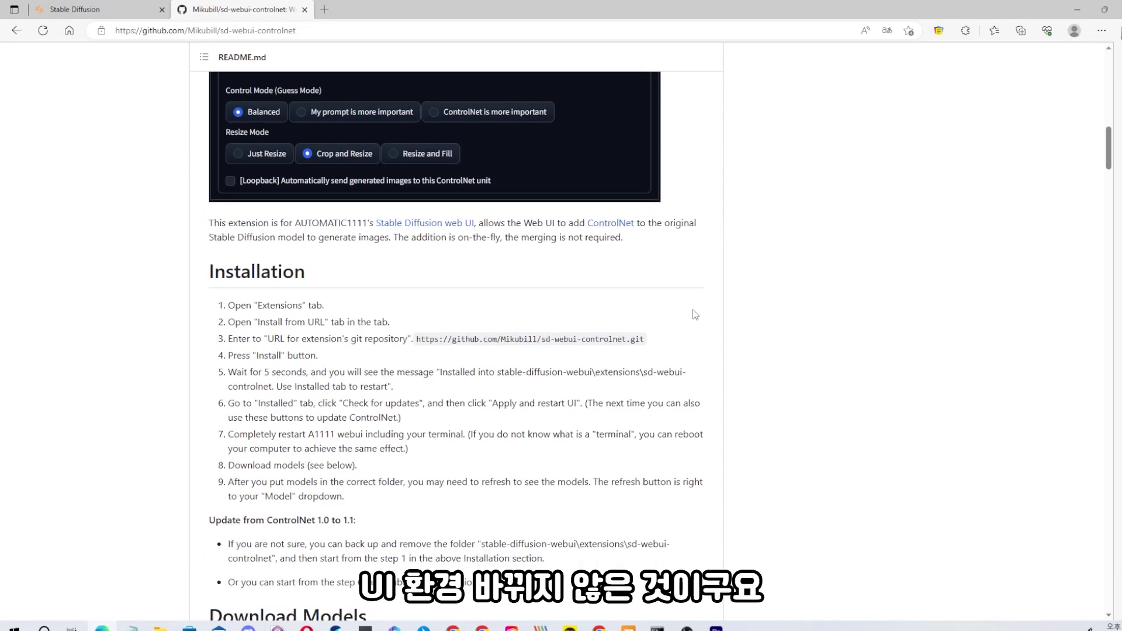
scroll(705, 295, "up", 1)
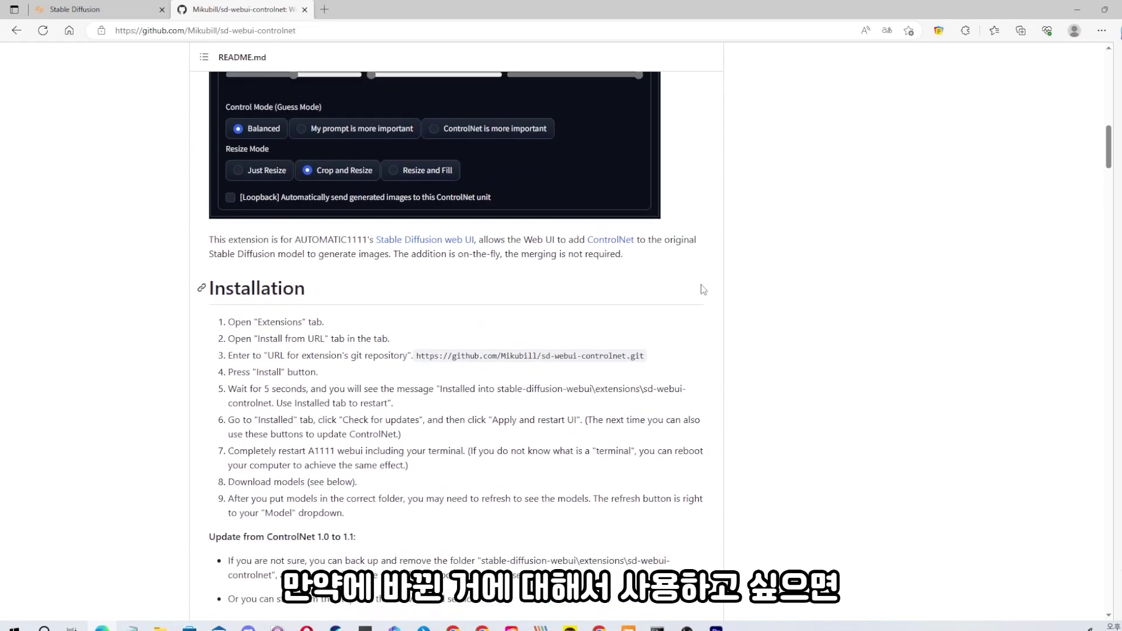
scroll(694, 303, "up", 2)
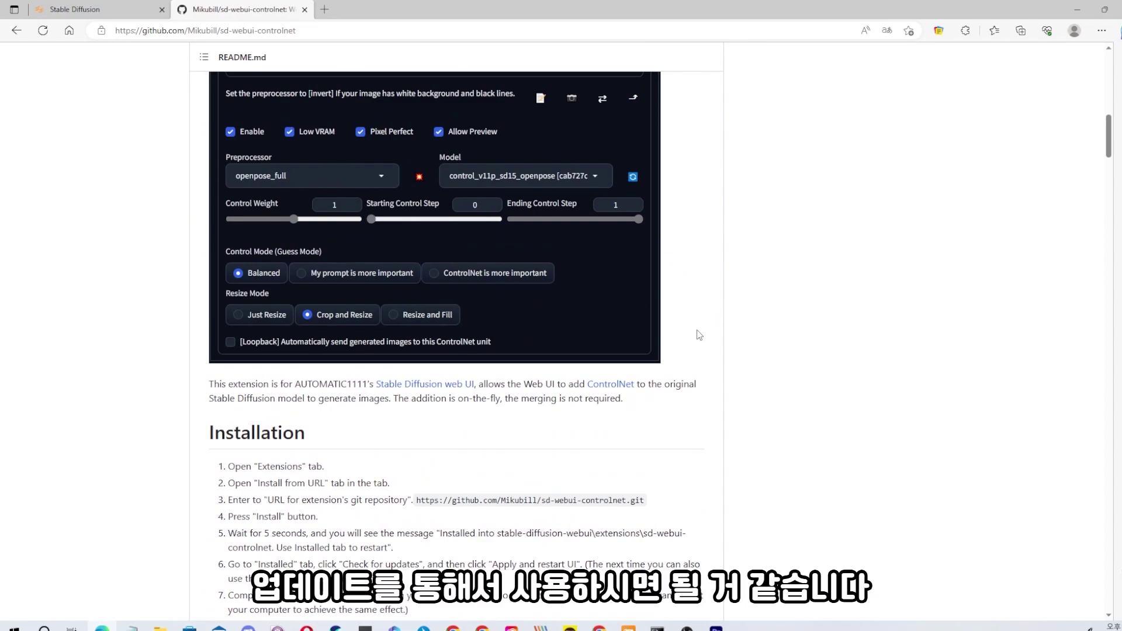
scroll(690, 351, "down", 10)
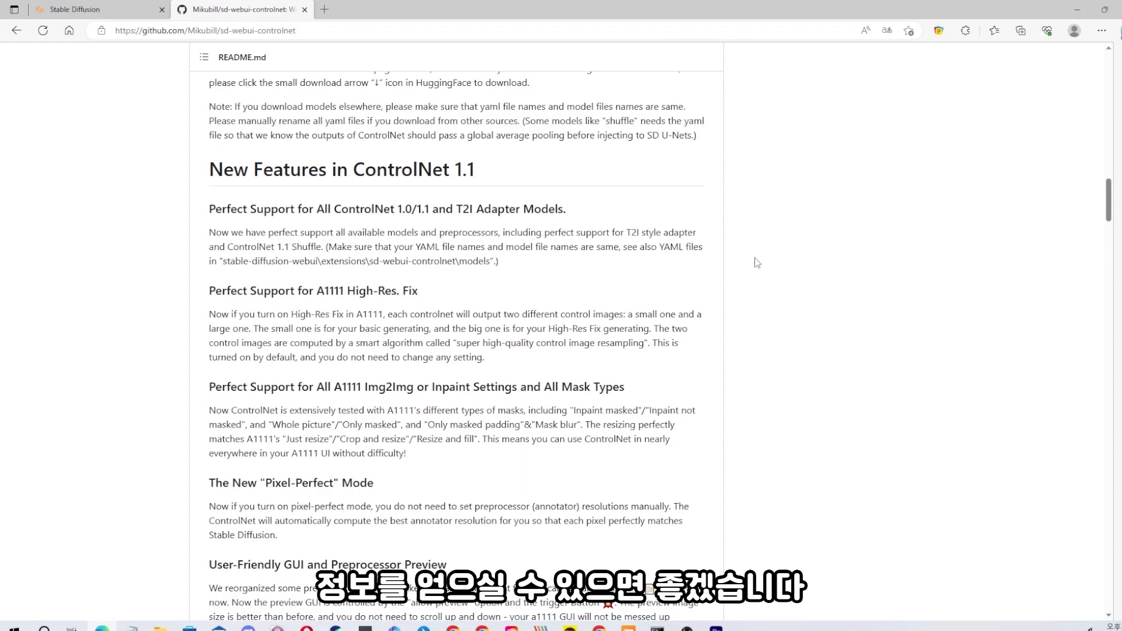
scroll(758, 263, "down", 3)
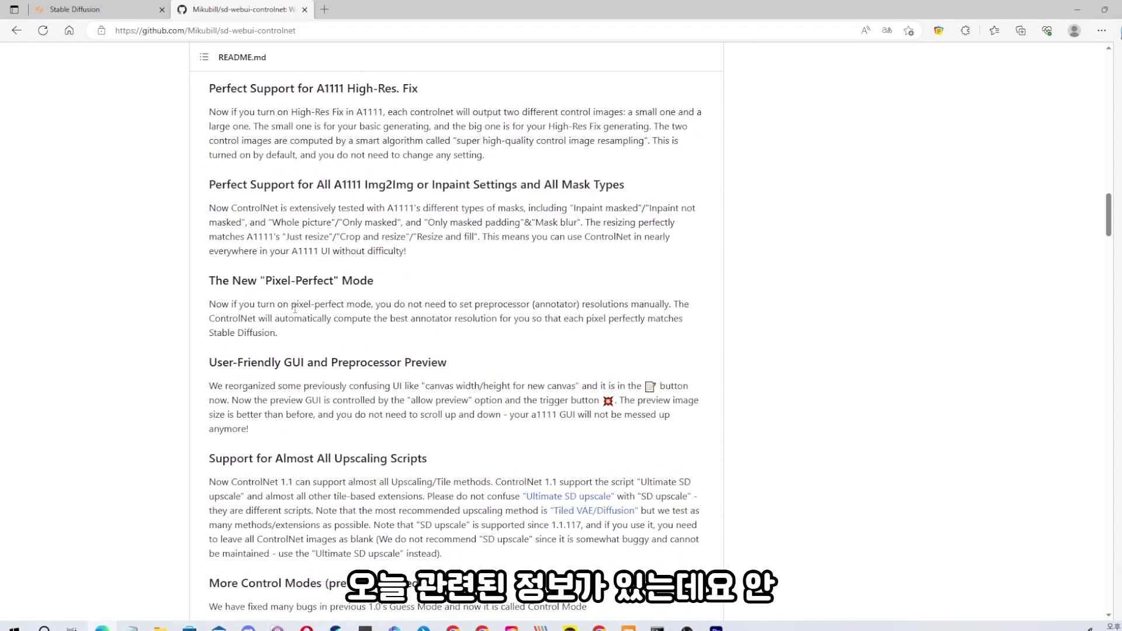
- Switch back to Stable Diffusion, try the ControlNet preprocessor preview with Allow Preview enabled, and disable that option again
left_click(116, 14)
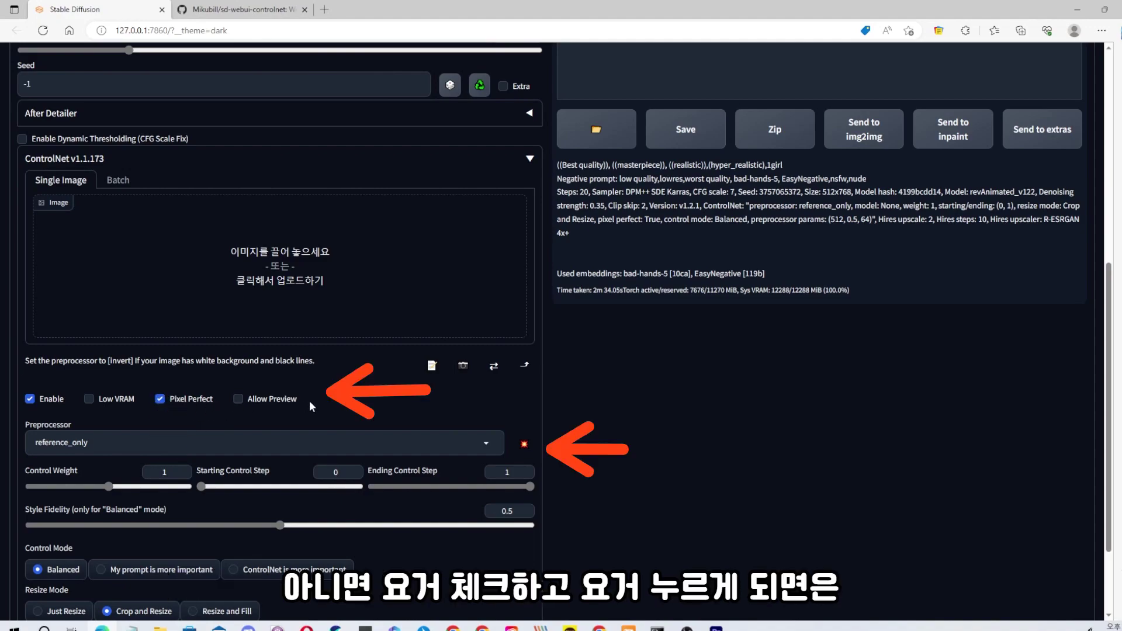
left_click(238, 400)
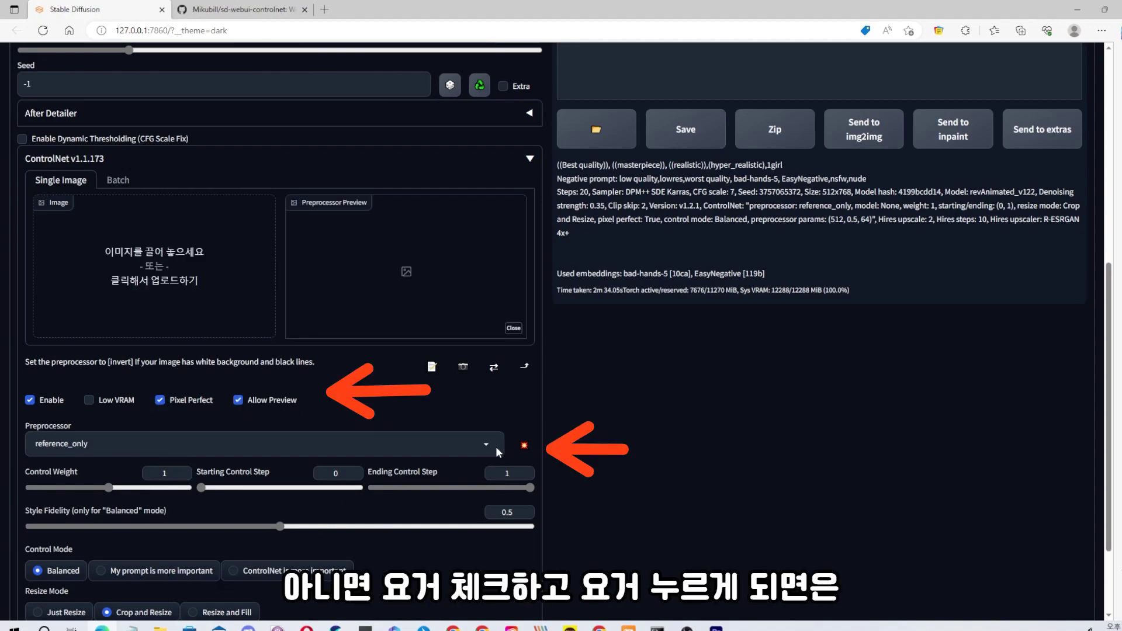
left_click(524, 446)
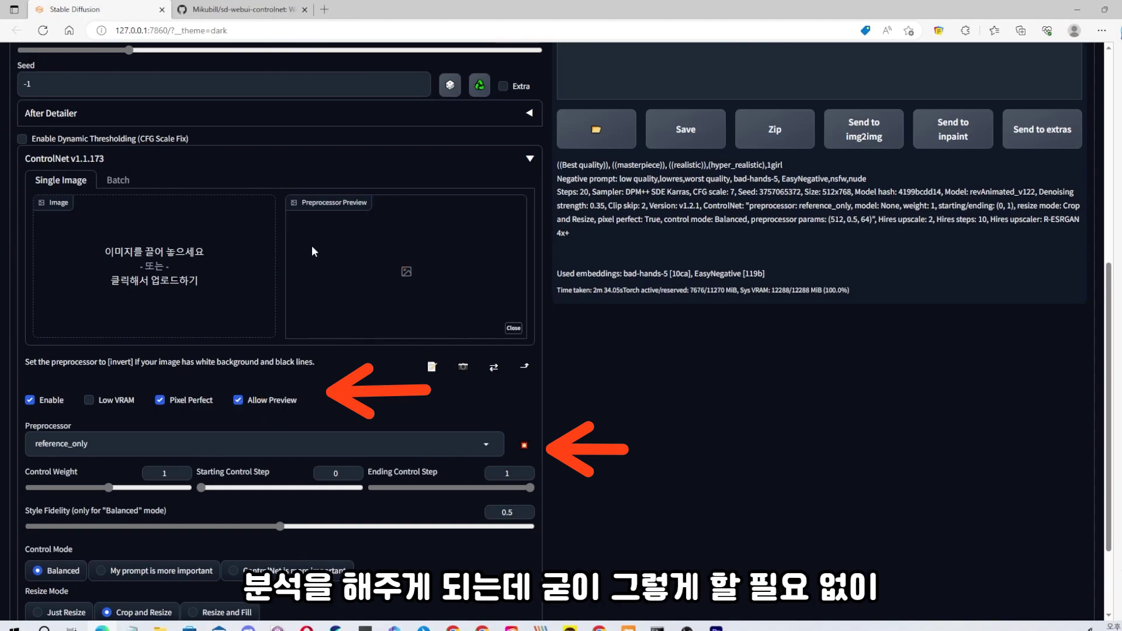
left_click(240, 401)
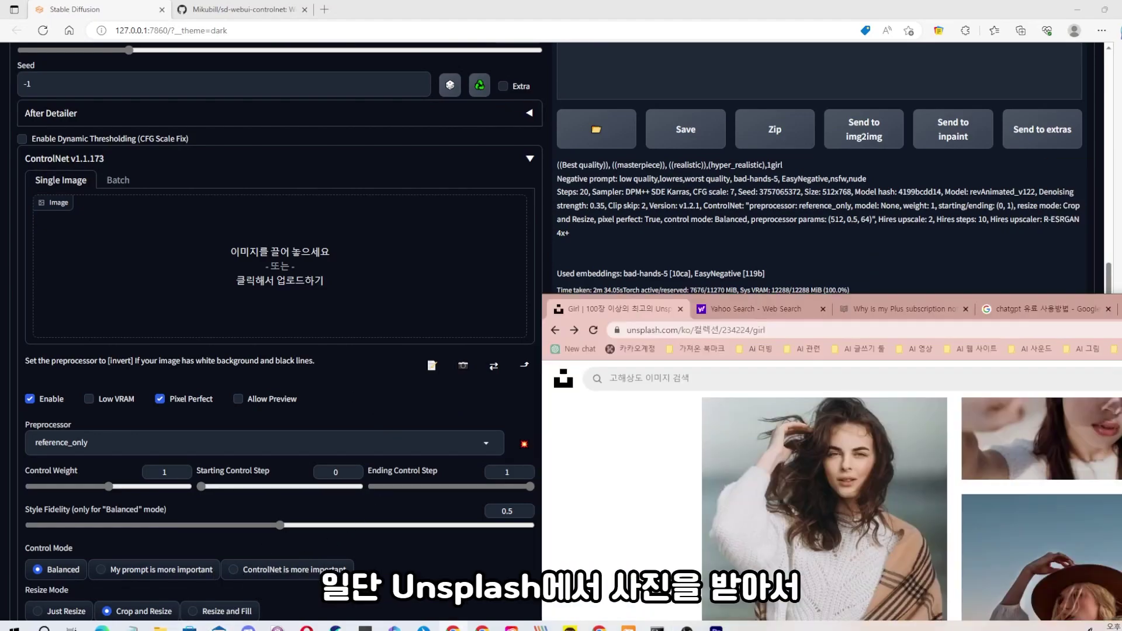
- Browse the Unsplash girl collection and load the portrait with the white sweater and plaid scarf as the ControlNet image
scroll(559, 328, "up", 3)
scroll(560, 328, "up", 2)
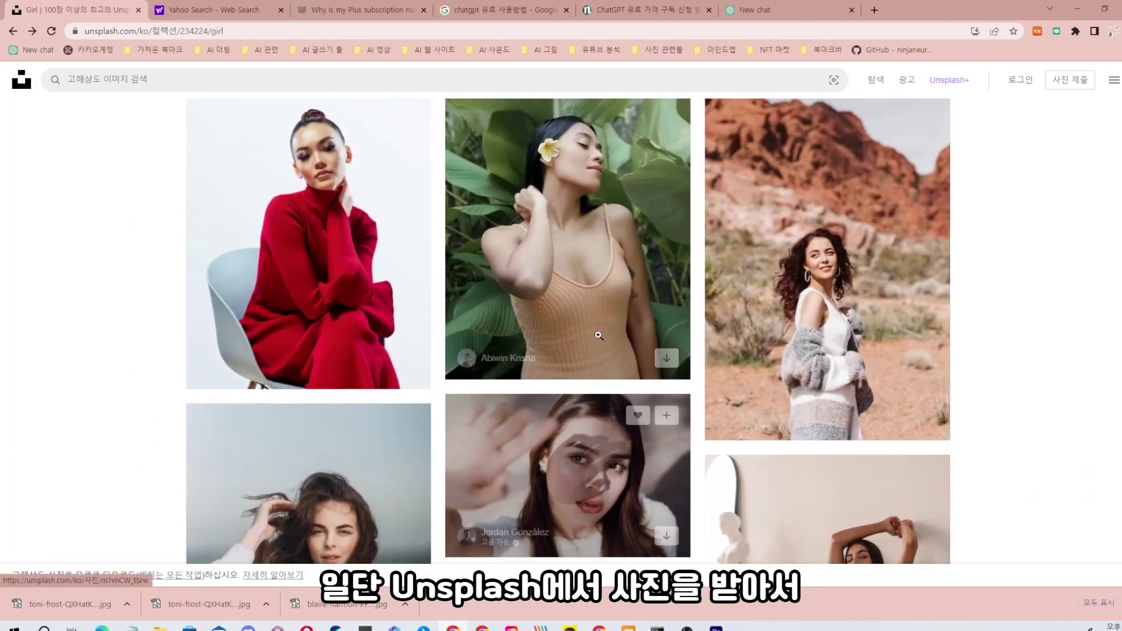
scroll(643, 304, "down", 1)
scroll(786, 280, "down", 2)
scroll(787, 281, "up", 1)
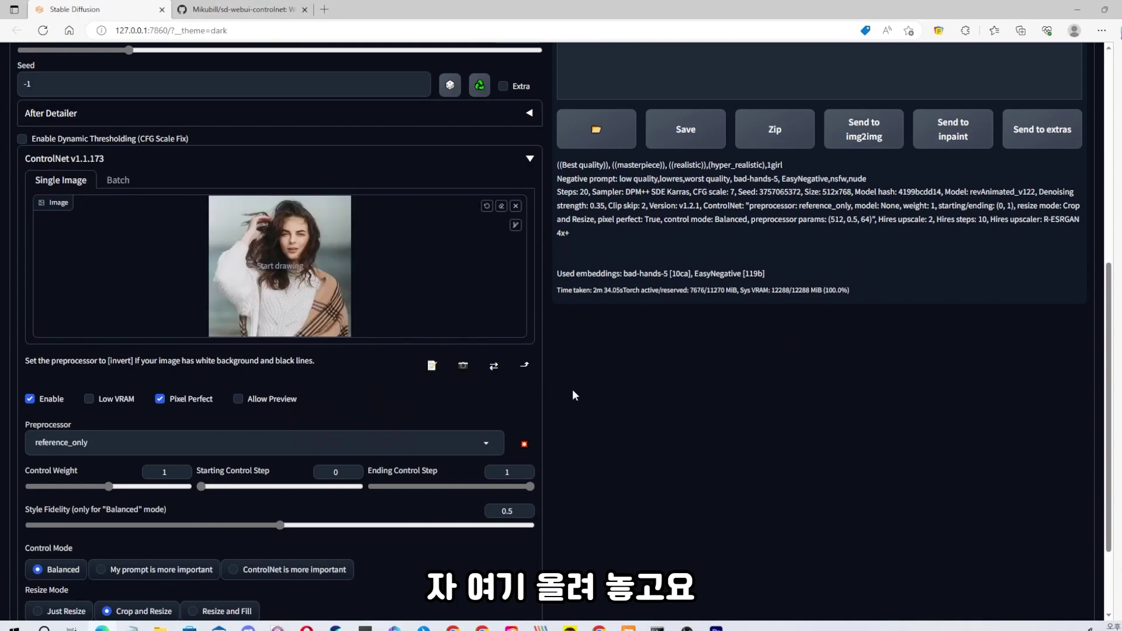
- Choose reference_only as the ControlNet preprocessor
left_click(115, 441)
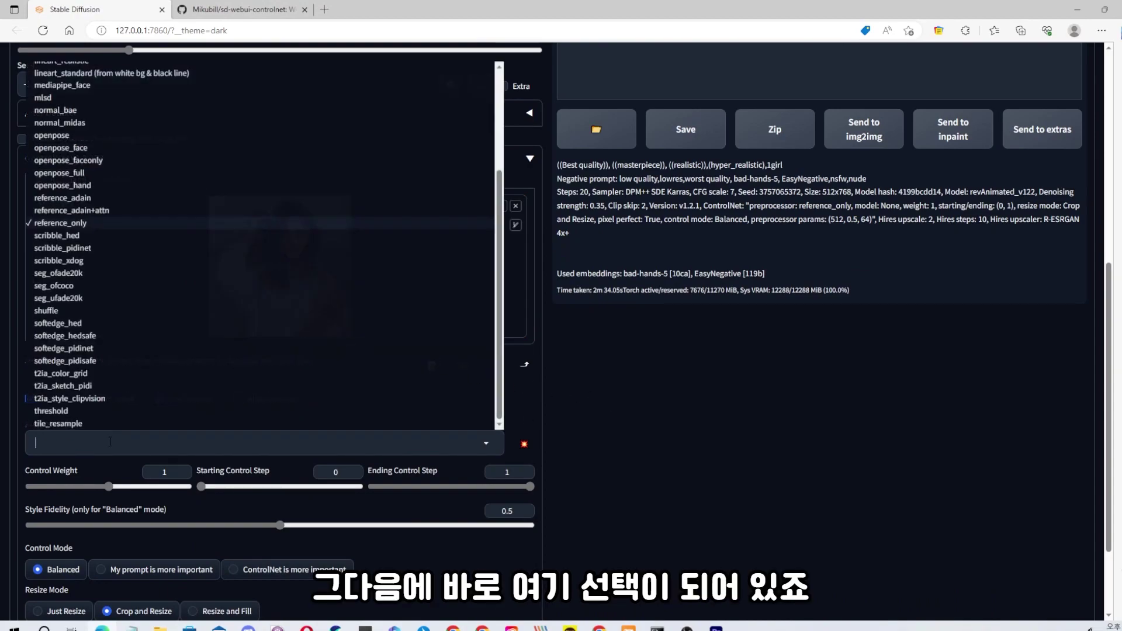
scroll(91, 250, "up", 1)
scroll(90, 250, "down", 1)
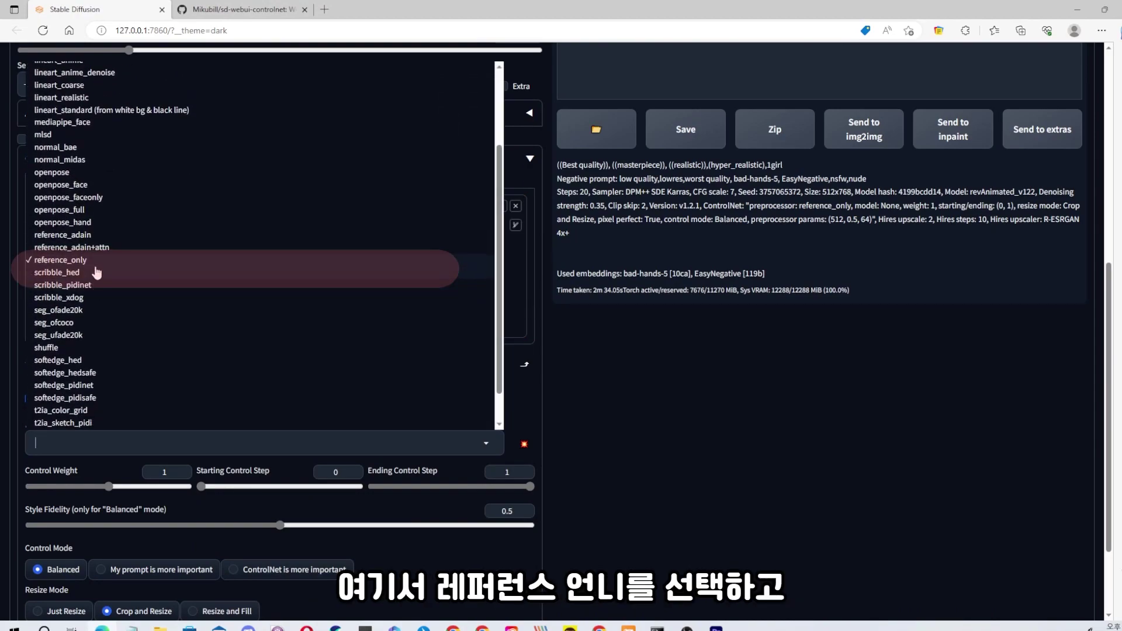
left_click(78, 263)
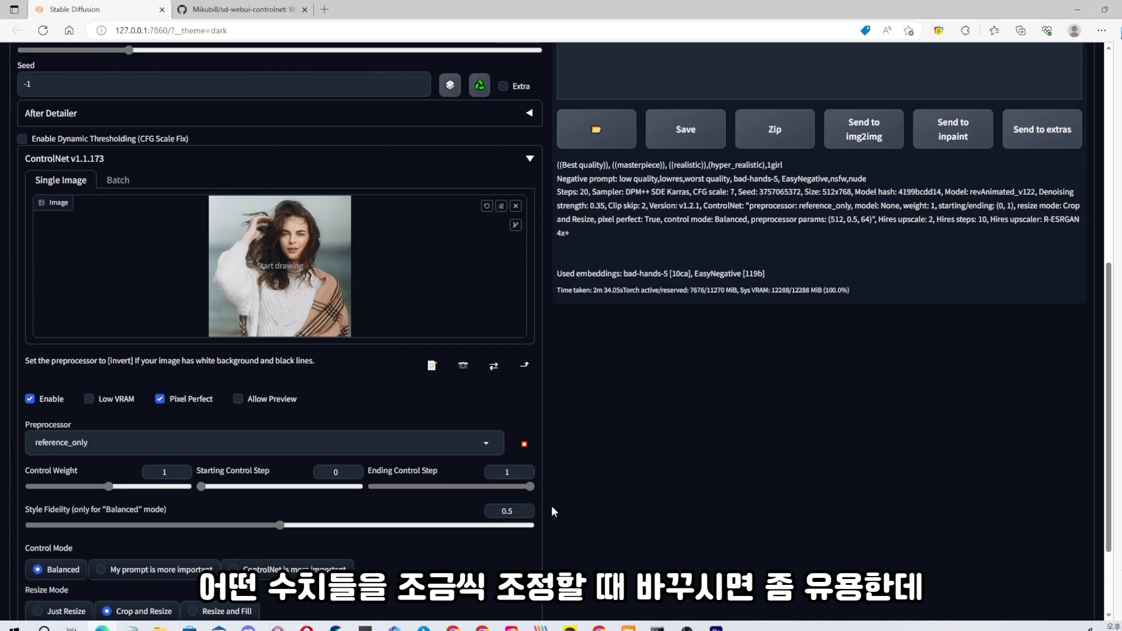
- Set the output image height to 512 to match the square reference image
scroll(528, 423, "down", 2)
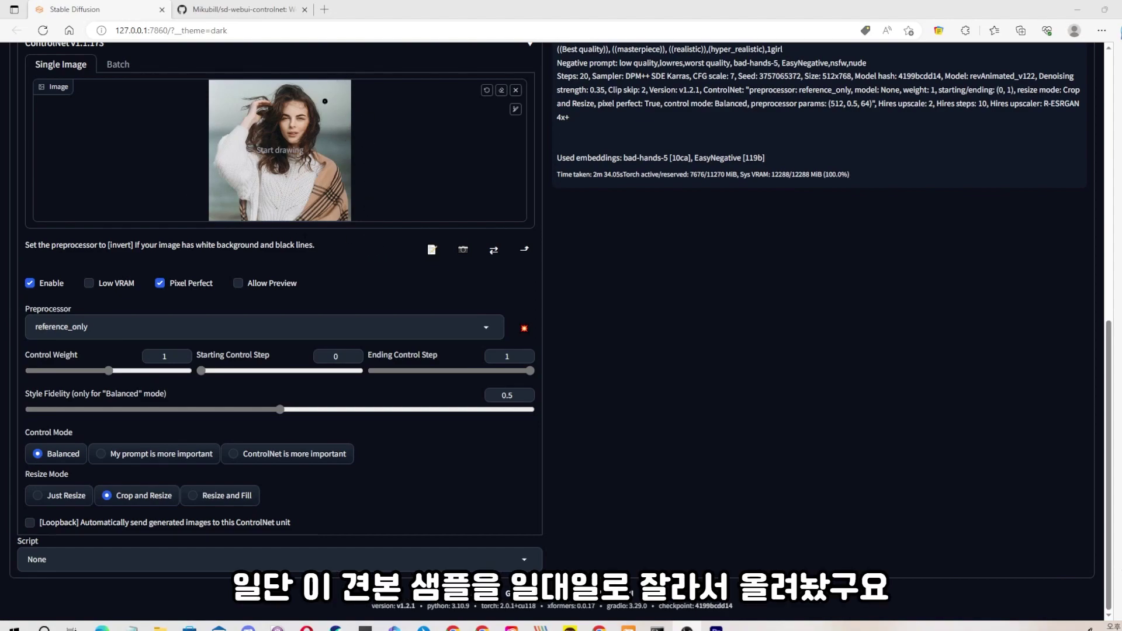
scroll(333, 309, "up", 2)
scroll(333, 309, "up", 7)
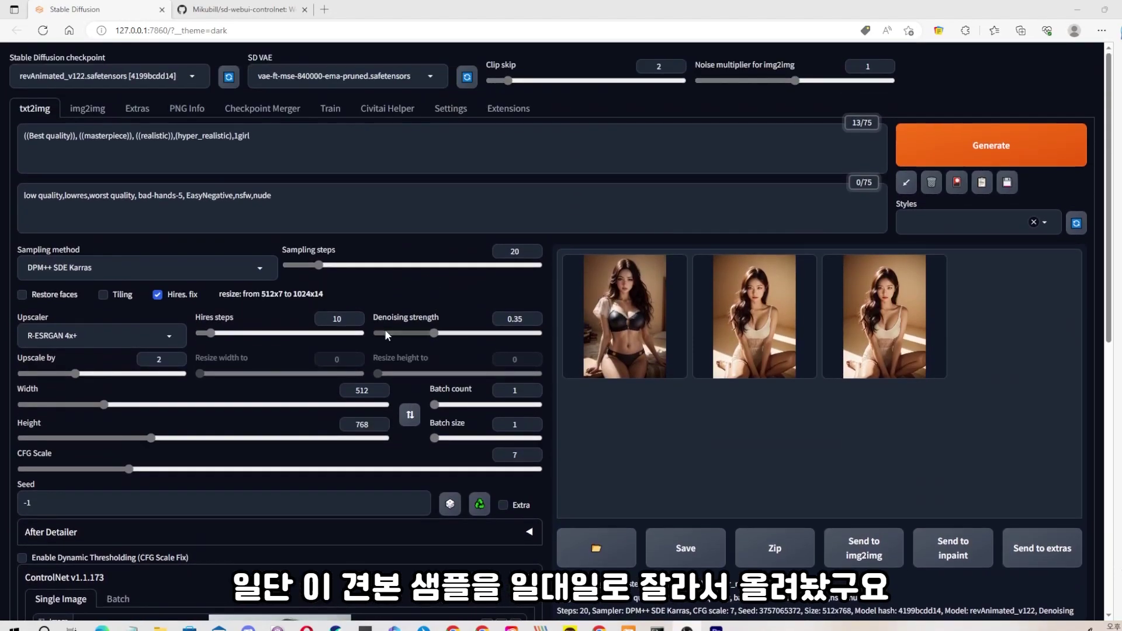
left_click_drag(383, 422, 337, 430)
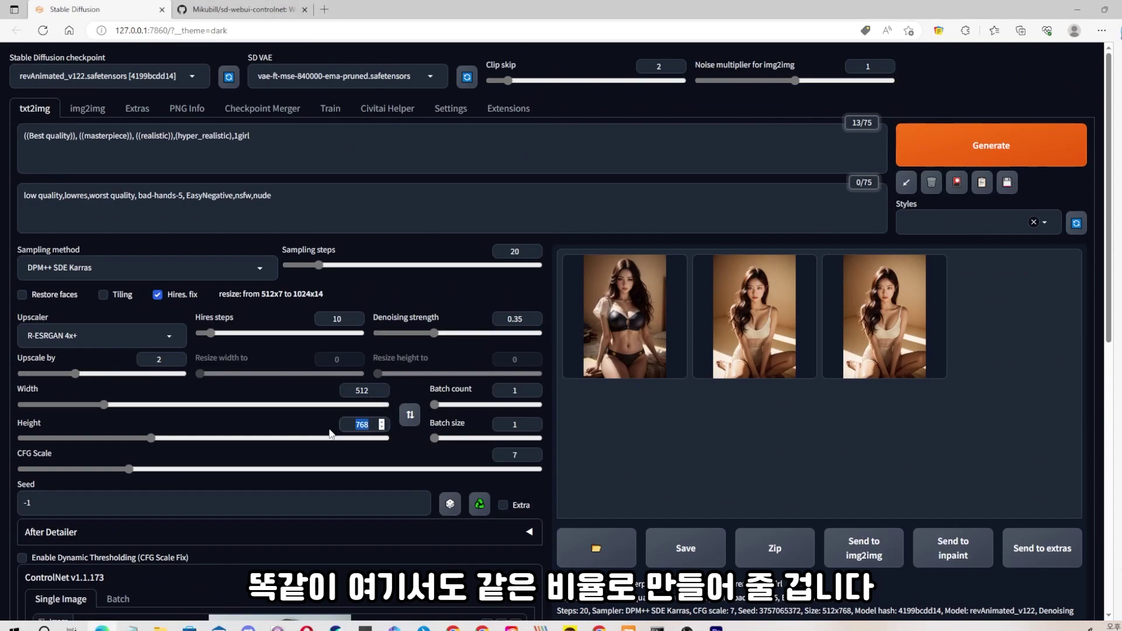
type("512")
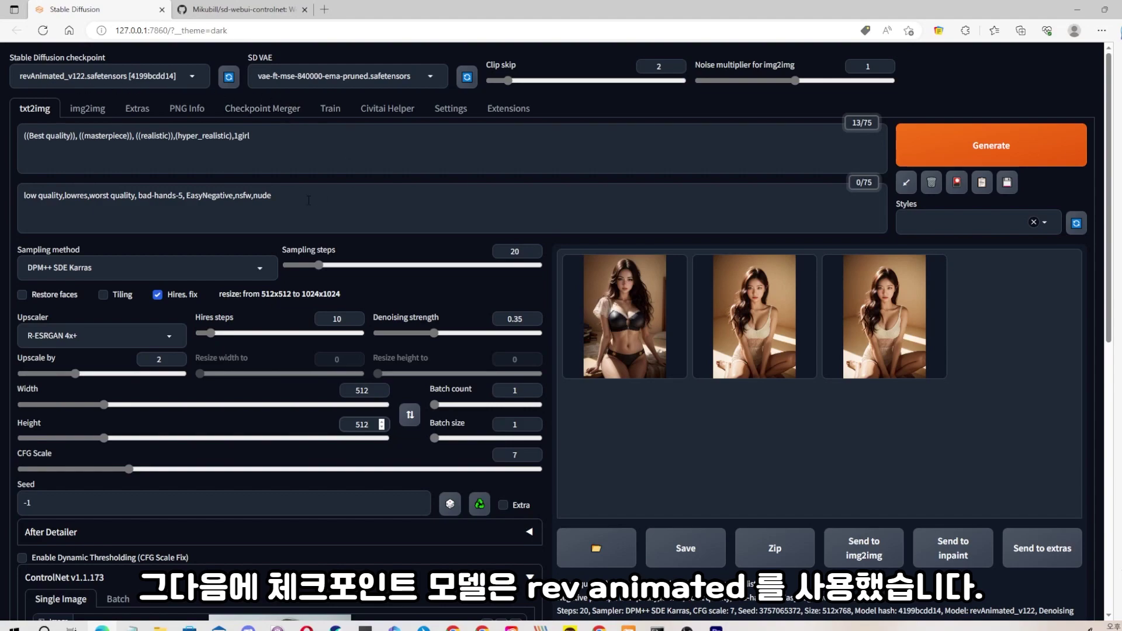
- Review the upscaler and remaining generation settings, and generate an image from the current prompt and ControlNet reference
scroll(316, 199, "down", 2)
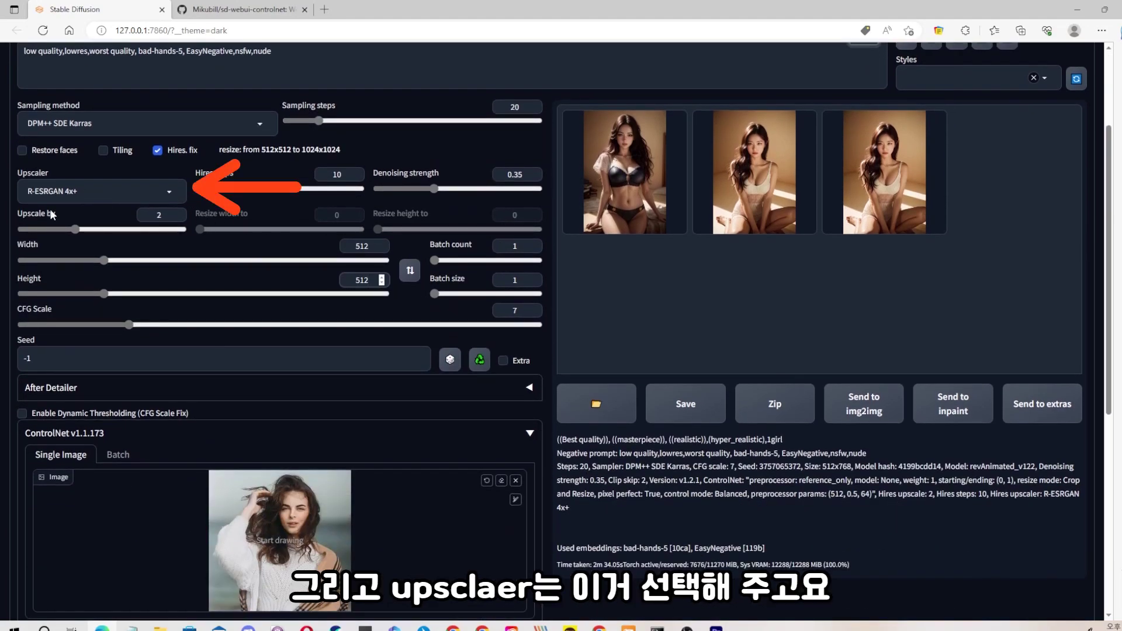
scroll(181, 248, "up", 1)
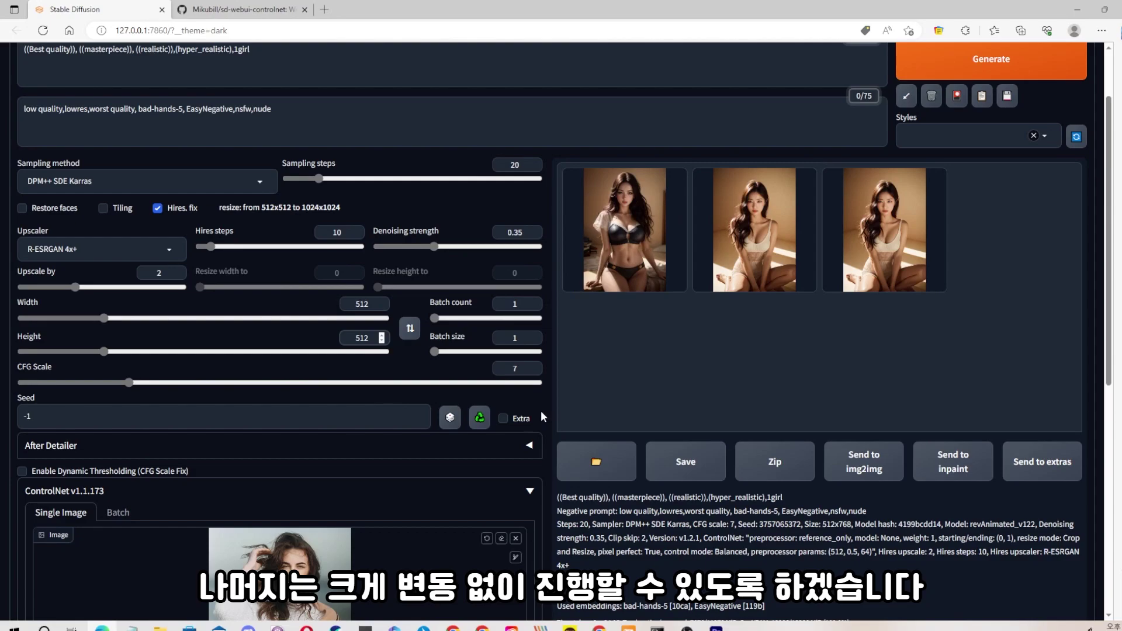
scroll(541, 410, "up", 2)
scroll(451, 337, "down", 4)
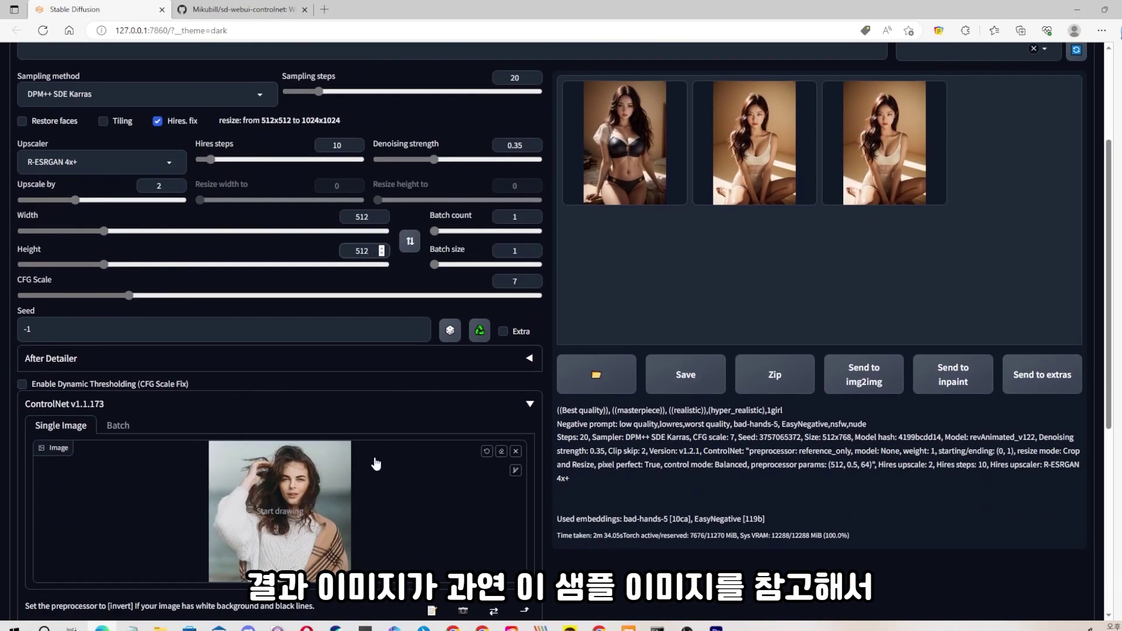
scroll(479, 391, "up", 4)
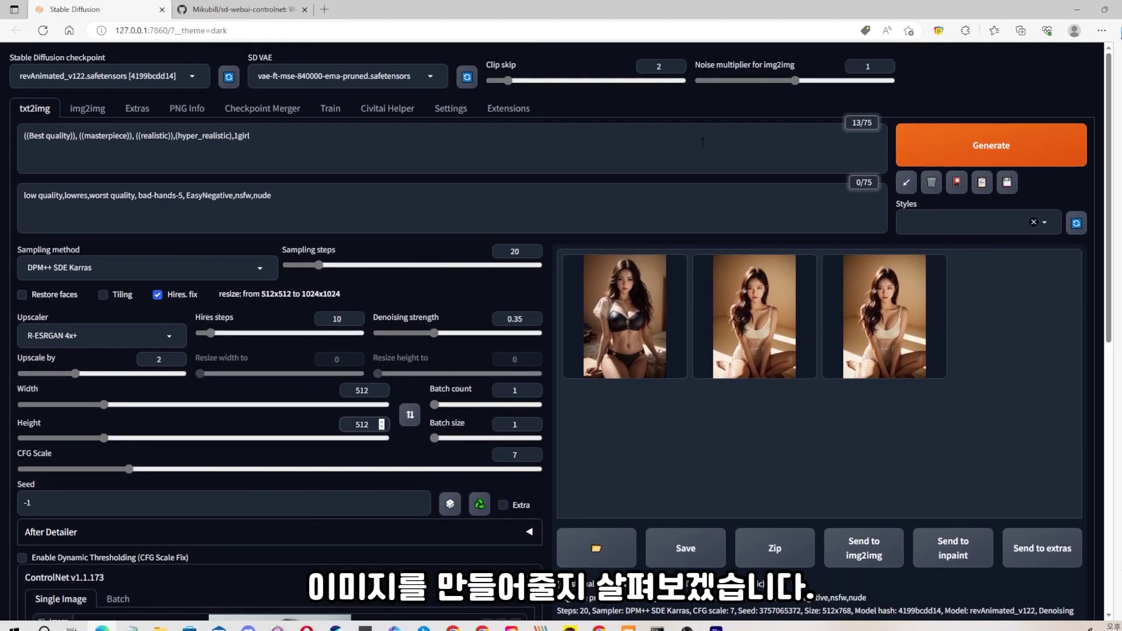
key("ctrl+Return")
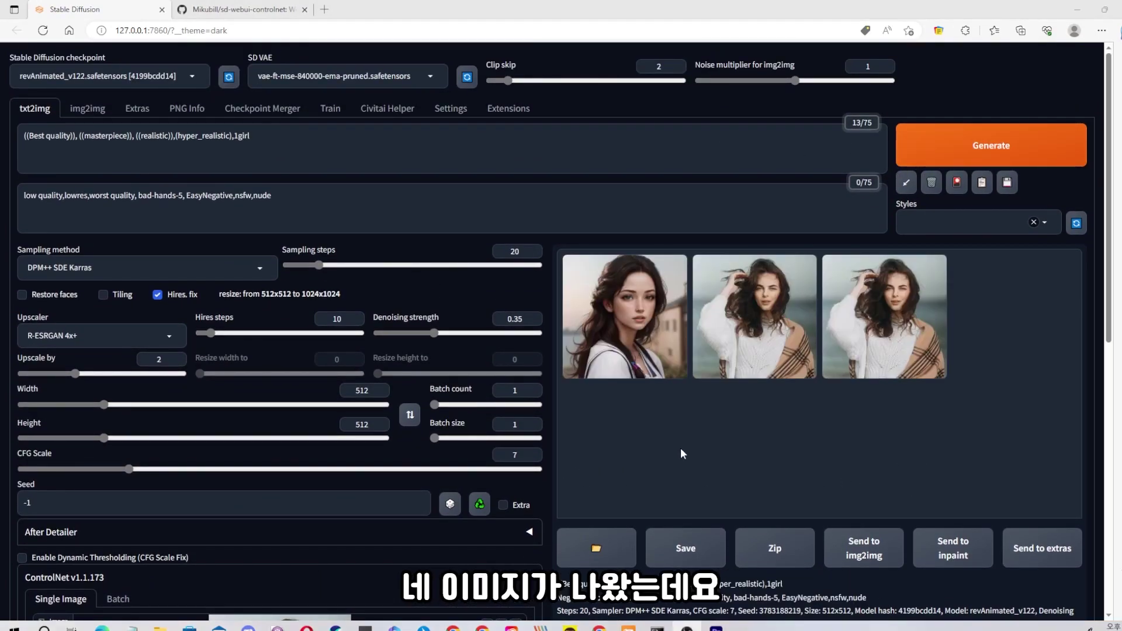
- Compare the generated portrait with the reference photo by viewing them alternately in the output gallery
left_click(839, 371)
left_click(795, 501)
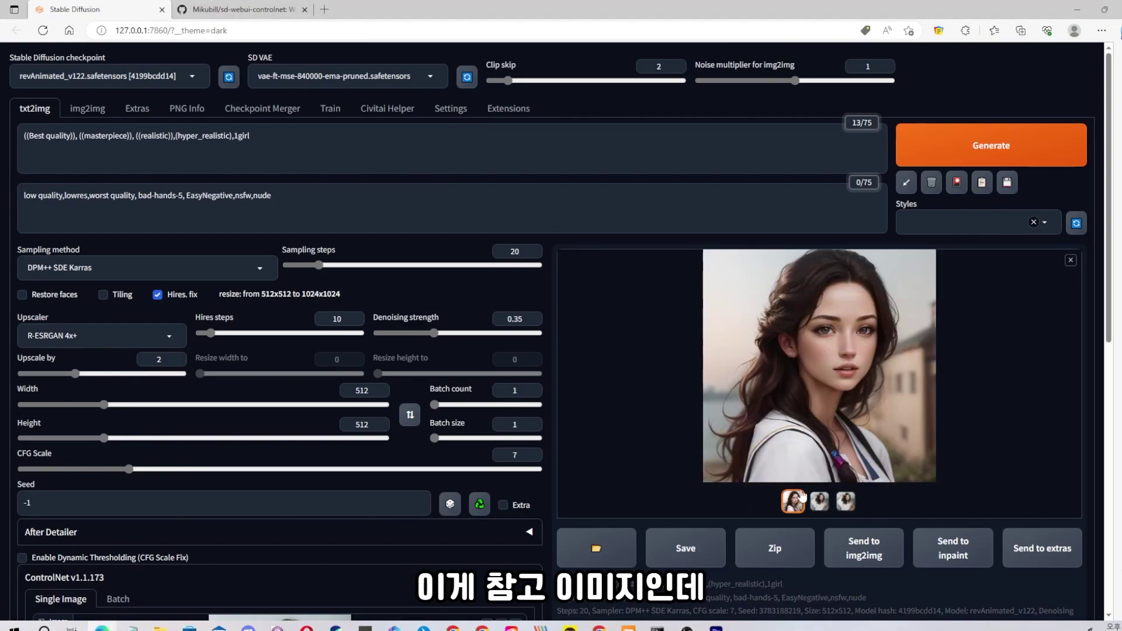
left_click(846, 501)
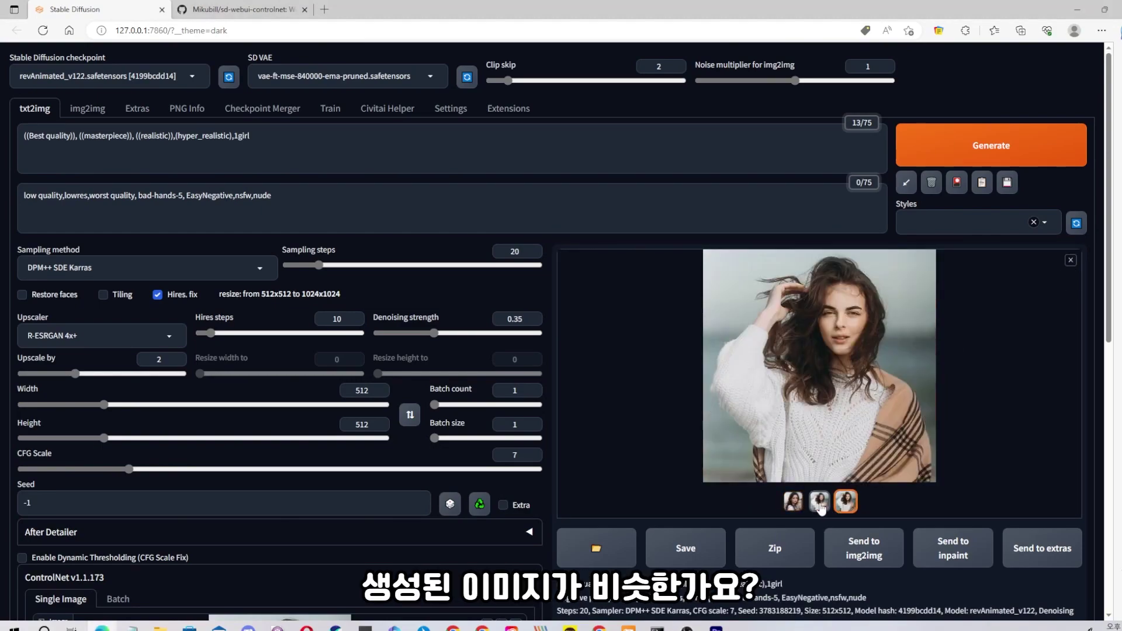
left_click(793, 501)
left_click(841, 502)
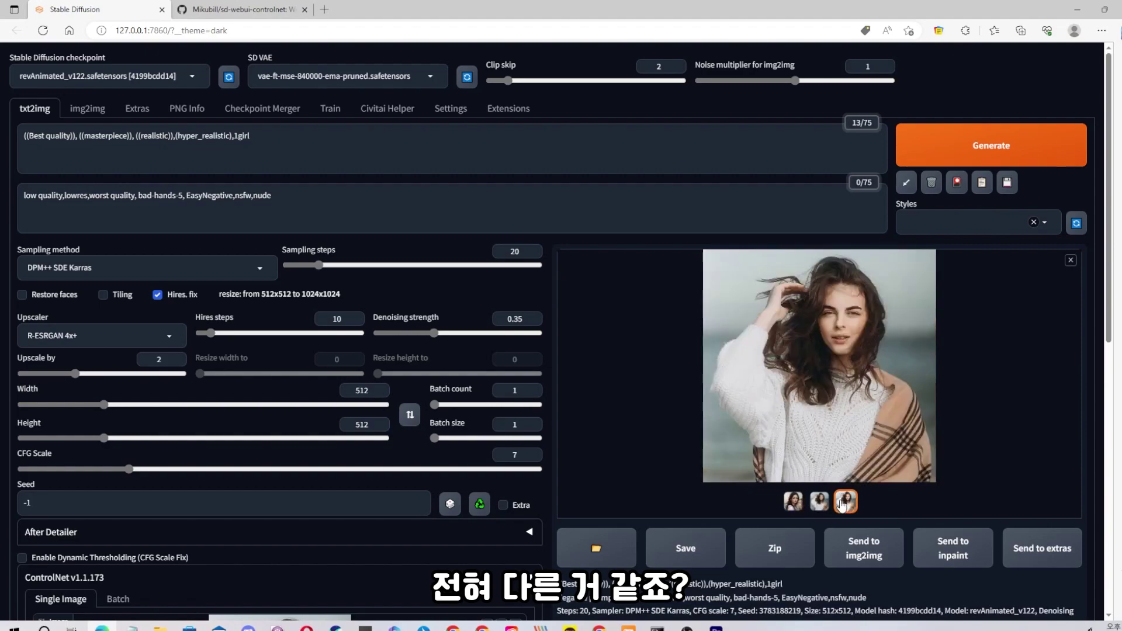
left_click(793, 502)
left_click(794, 503)
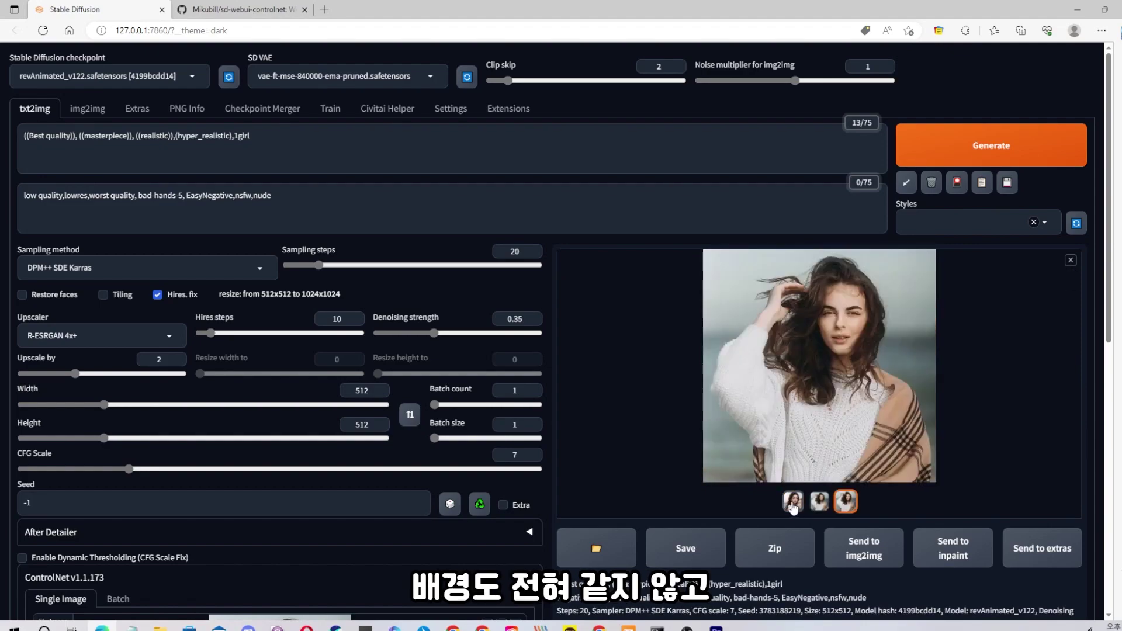
- Switch between the generated portrait and the reference photo in the output gallery to check whether the facial features carry over
left_click(846, 502)
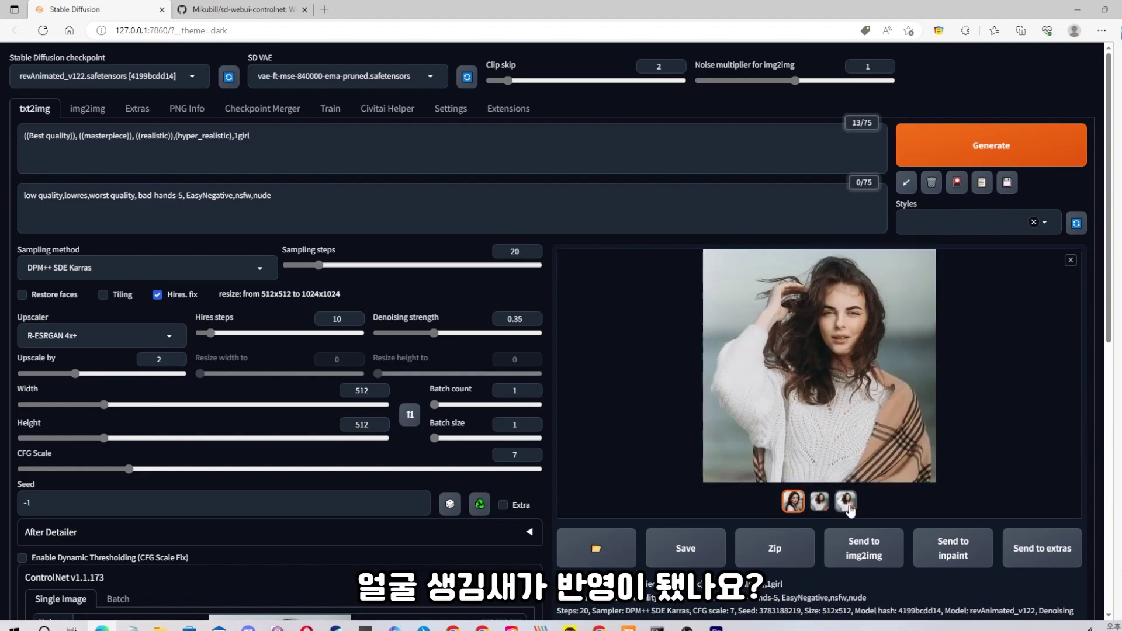
left_click(798, 506)
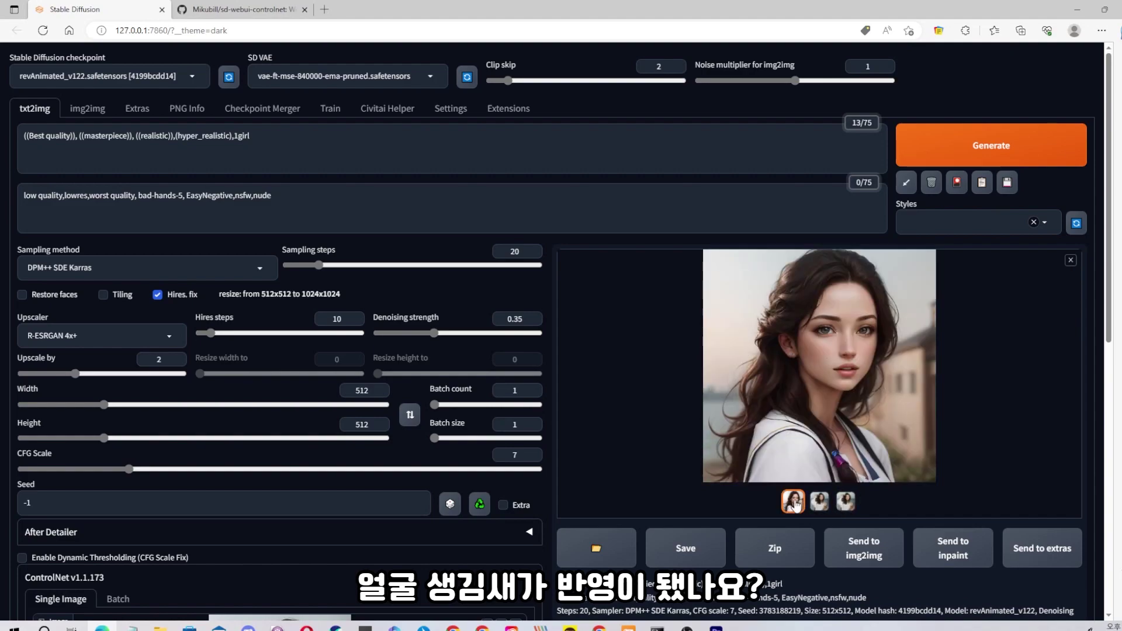
left_click(846, 503)
left_click(795, 505)
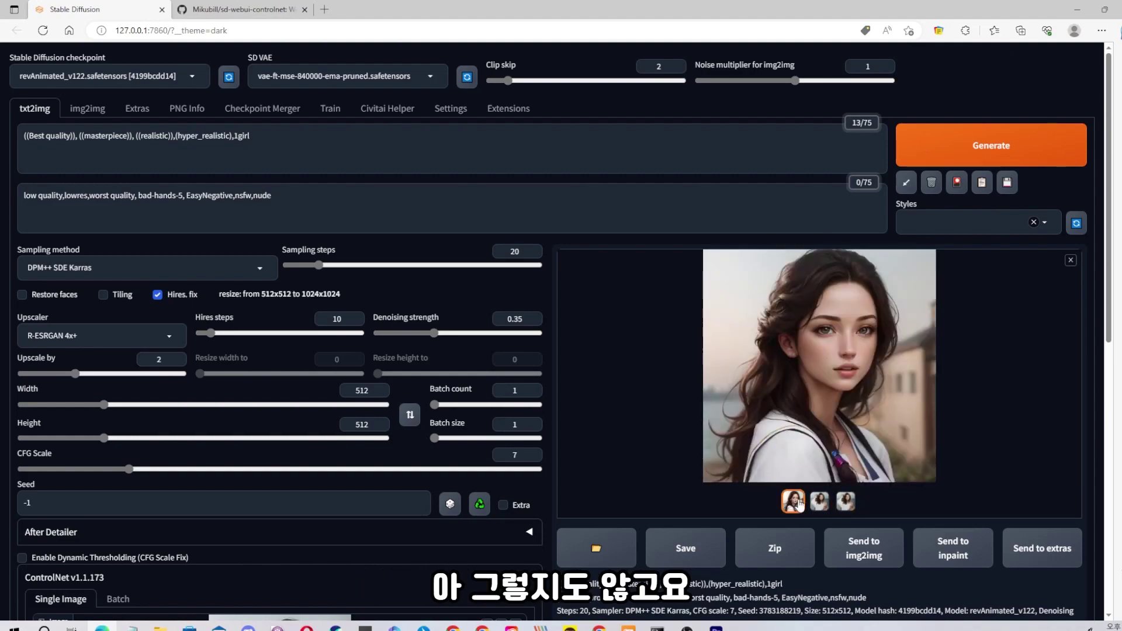
left_click(845, 503)
left_click(793, 502)
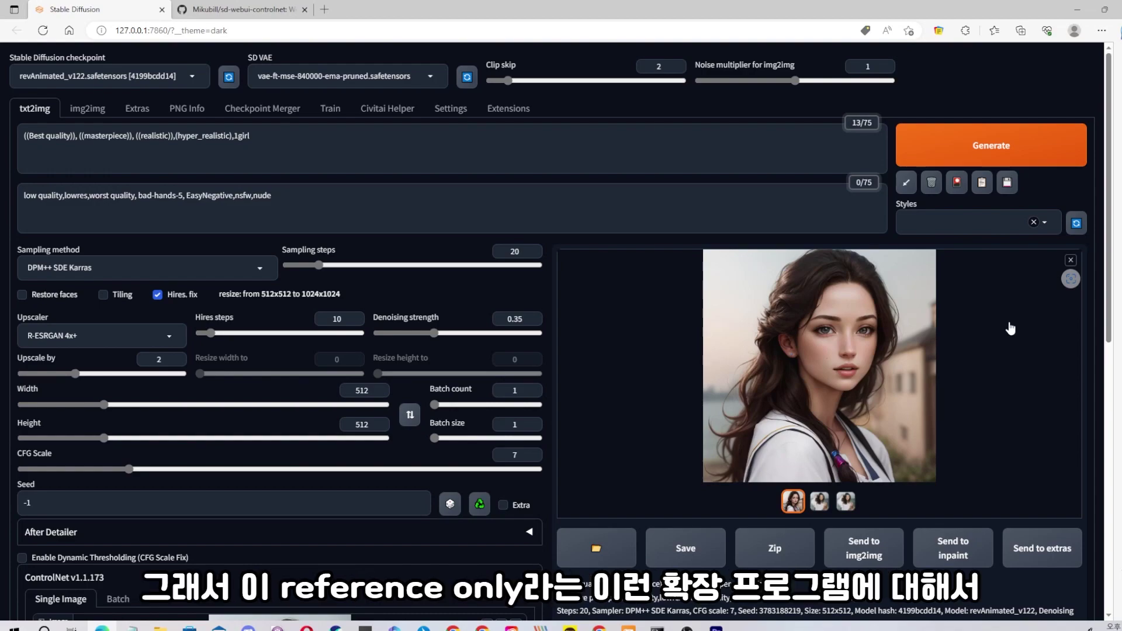
- Review the finished portrait's generation details alongside the ControlNet reference image and settings
scroll(1011, 328, "down", 4)
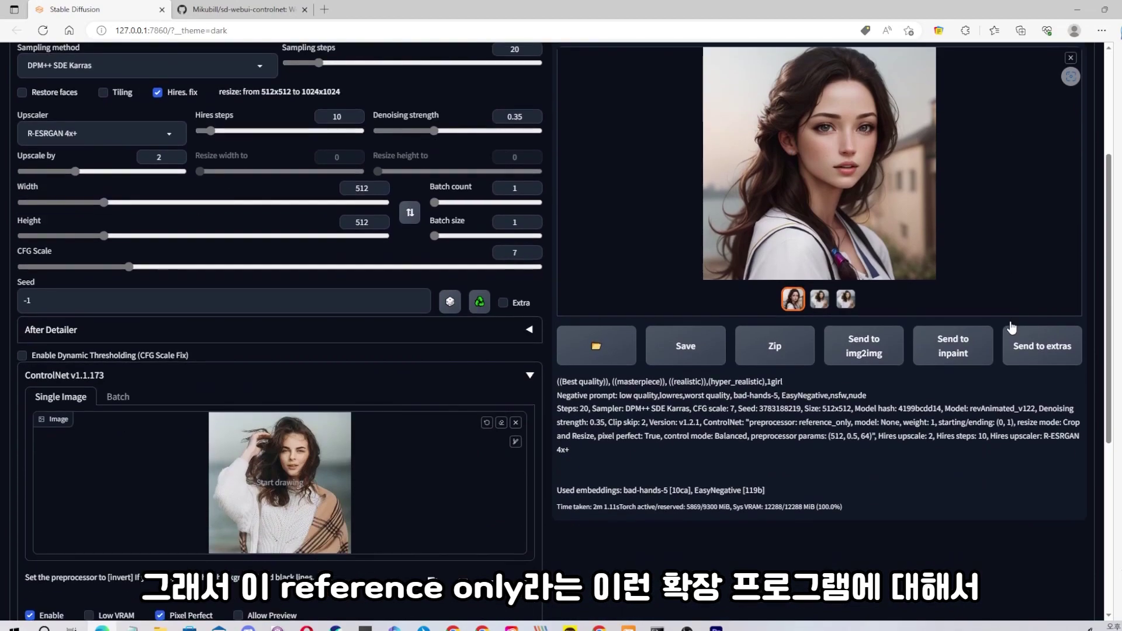
scroll(526, 462, "down", 3)
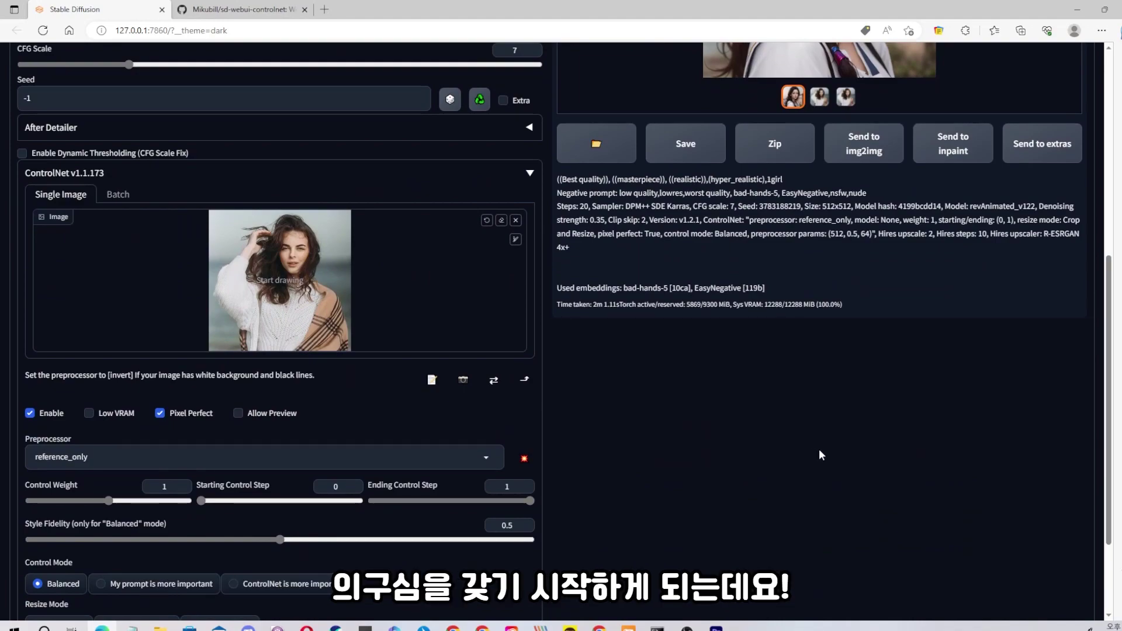
scroll(836, 447, "up", 6)
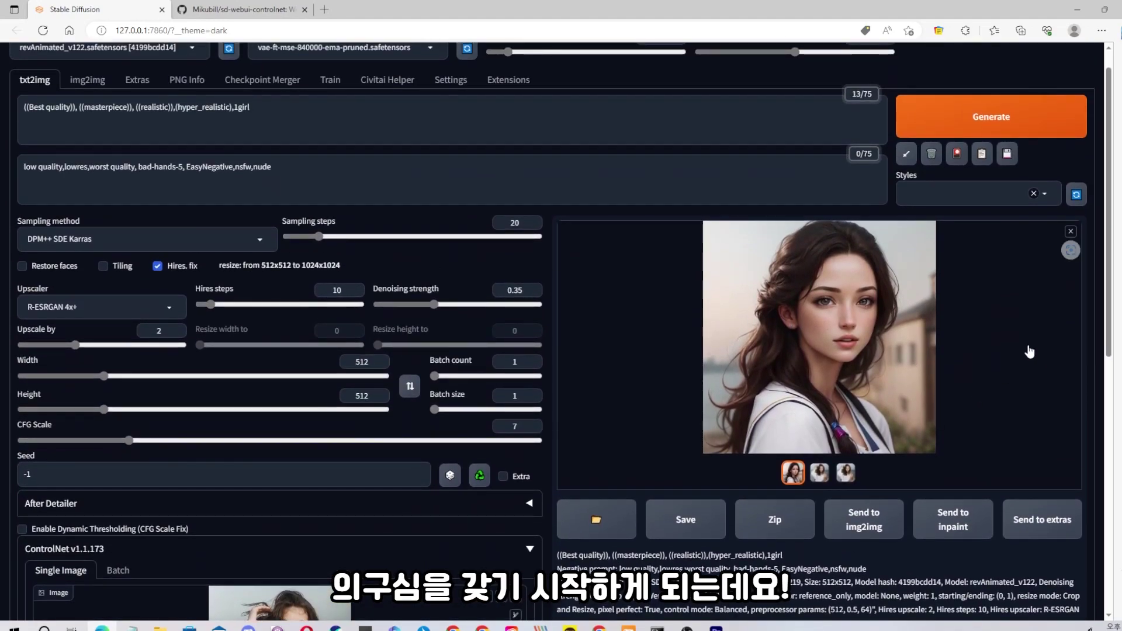
scroll(878, 459, "down", 2)
scroll(467, 476, "down", 1)
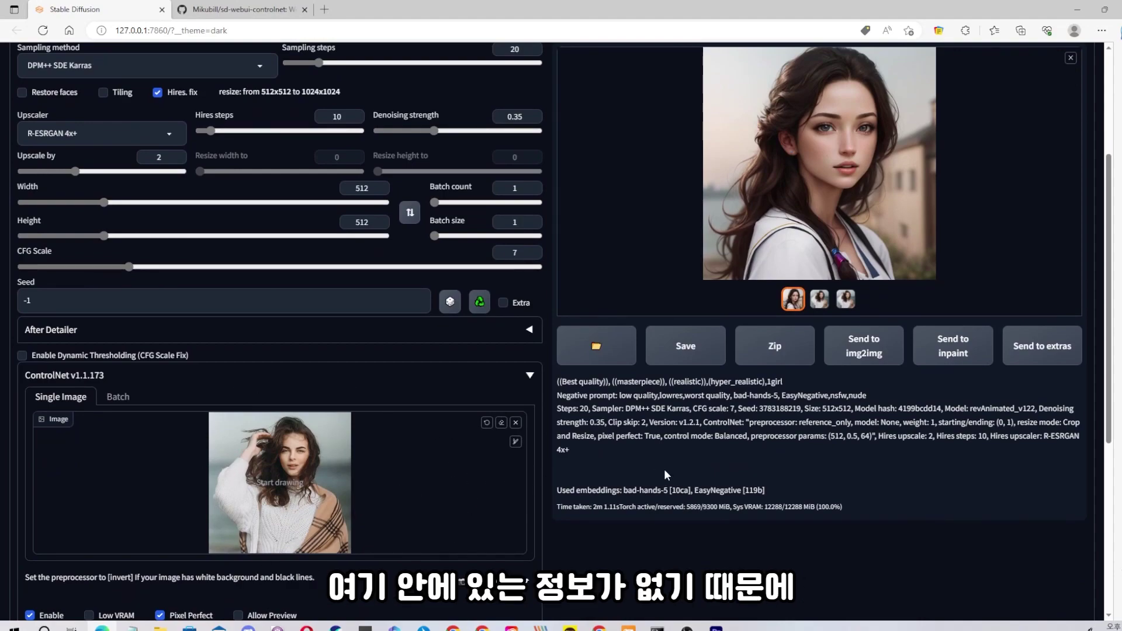
scroll(667, 475, "up", 4)
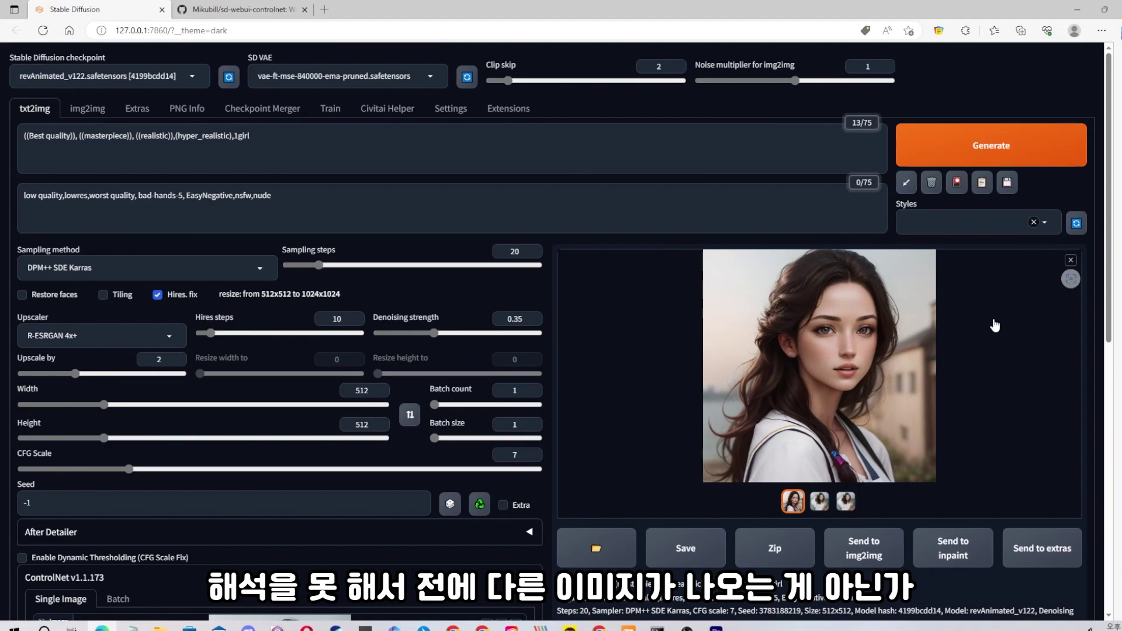
- Replace the ControlNet reference image with the photo of the woman in a cream sweater and denim shorts
scroll(1034, 320, "down", 4)
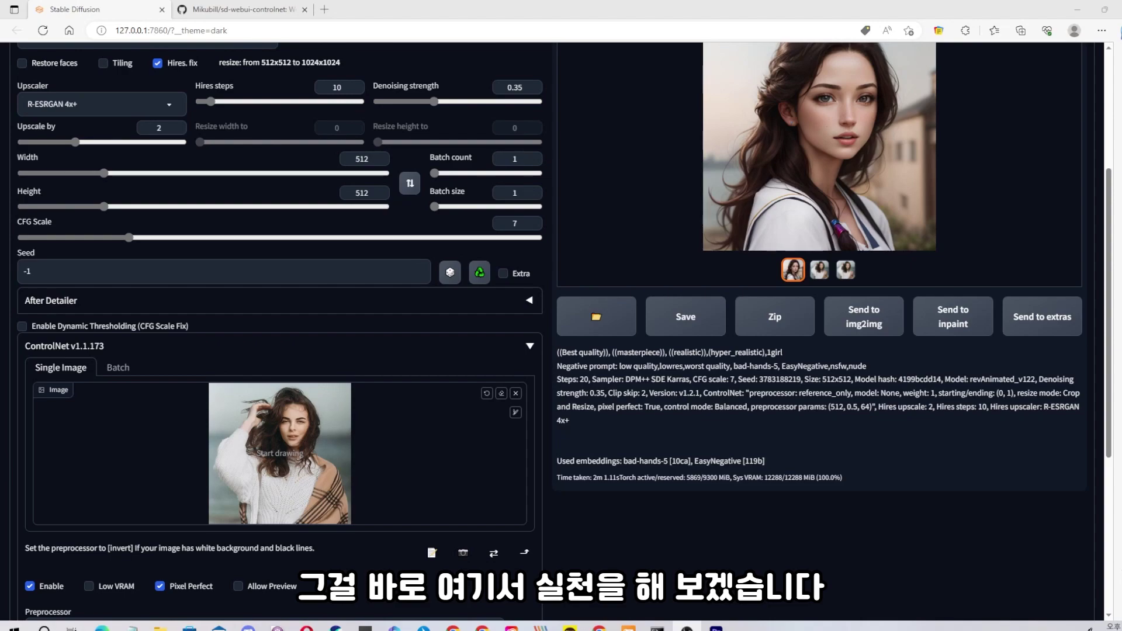
left_click(516, 394)
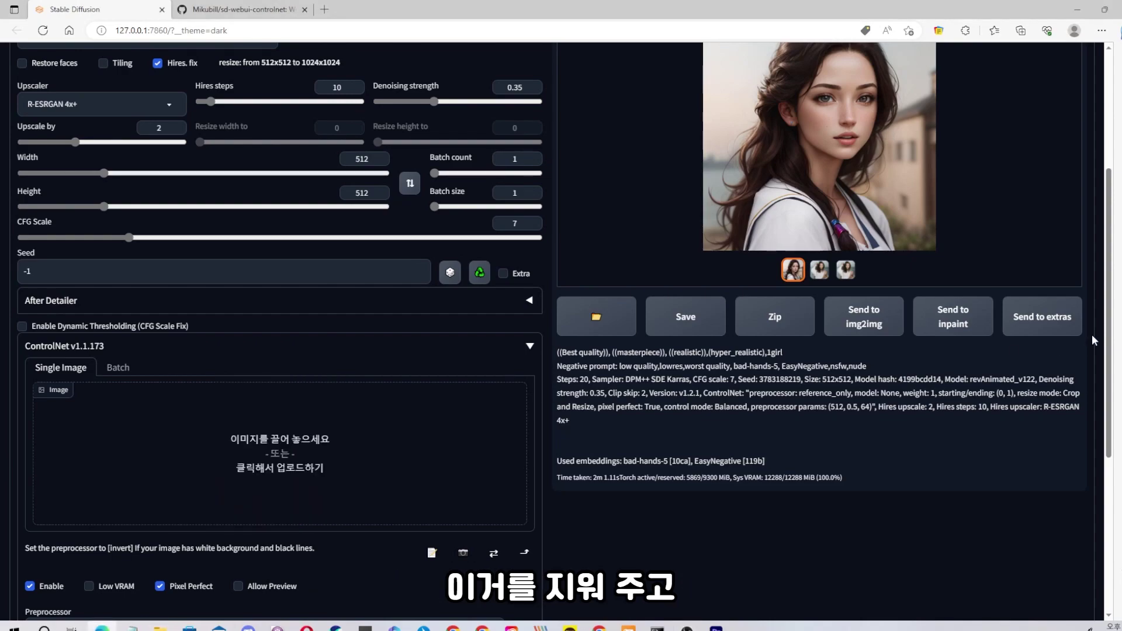
left_click_drag(760, 356, 492, 444)
scroll(647, 516, "down", 3)
scroll(647, 509, "up", 2)
scroll(584, 498, "down", 3)
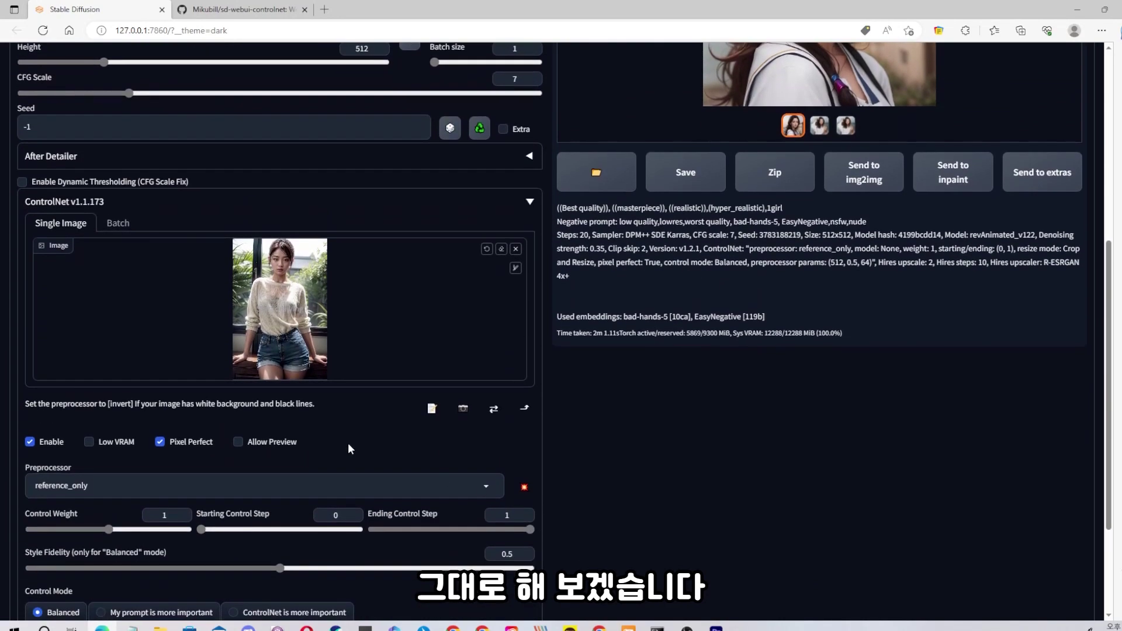
- Turn the preprocessor preview on and off again, and generate an image from the new reference with the same settings
scroll(349, 447, "up", 3)
left_click(260, 529)
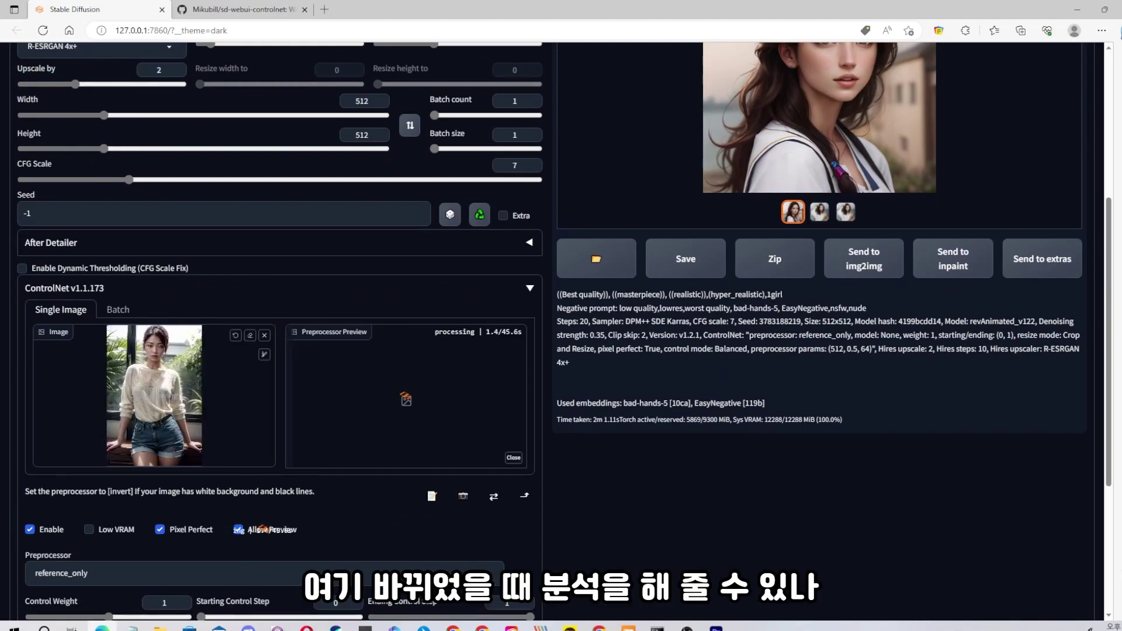
left_click(268, 530)
scroll(756, 436, "up", 5)
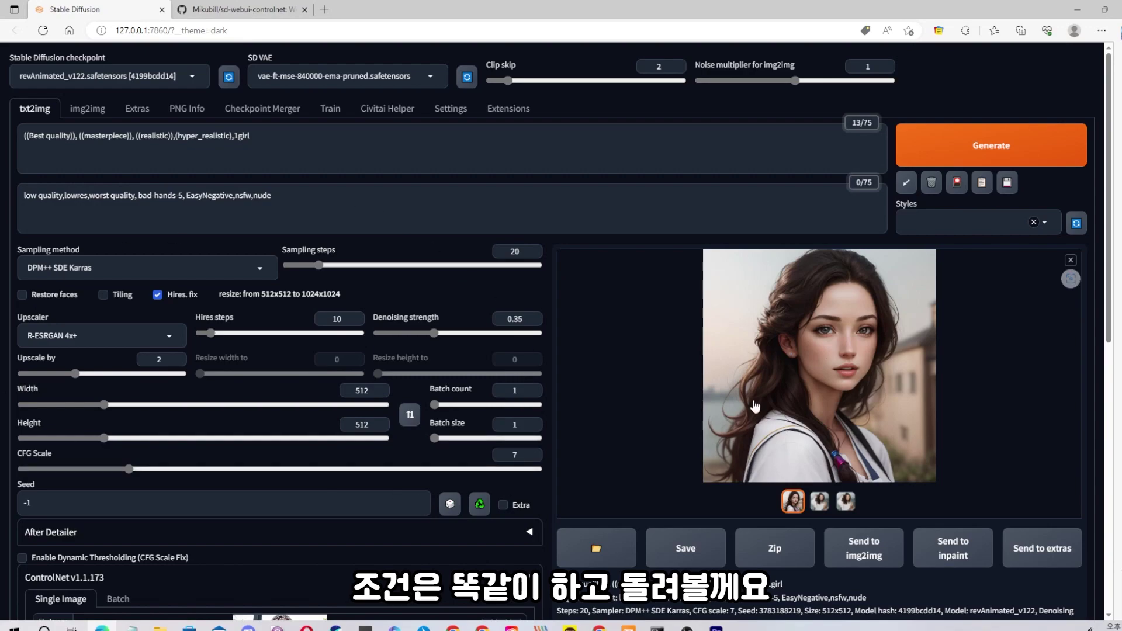
left_click(976, 159)
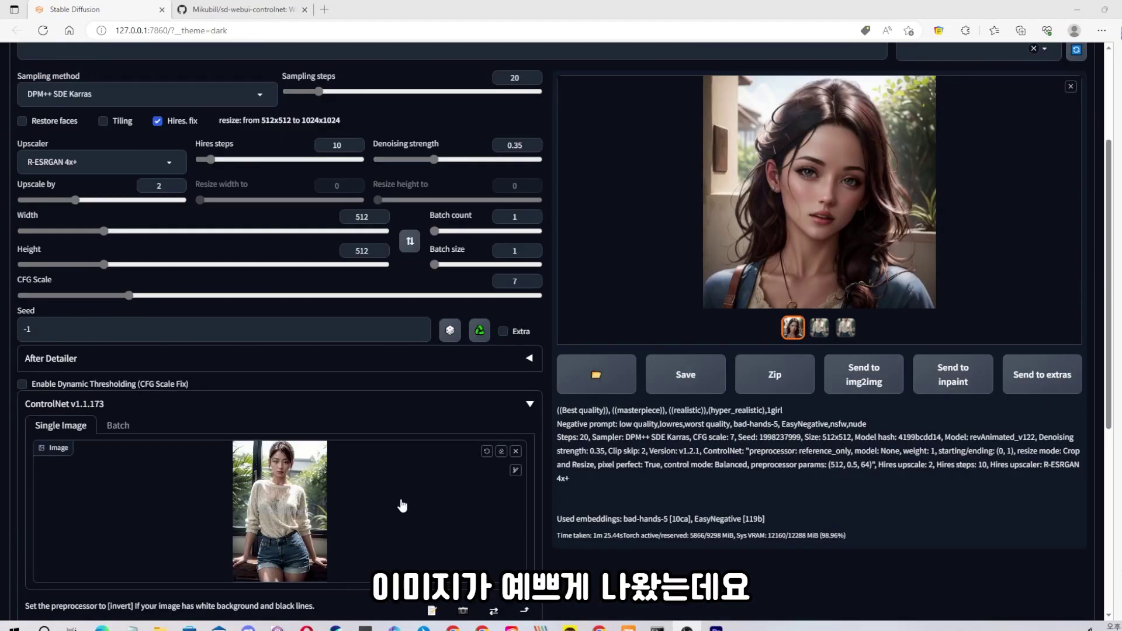
- Compare the newly generated portrait with the sweater reference photo and its proportions in the output gallery
scroll(342, 504, "down", 1)
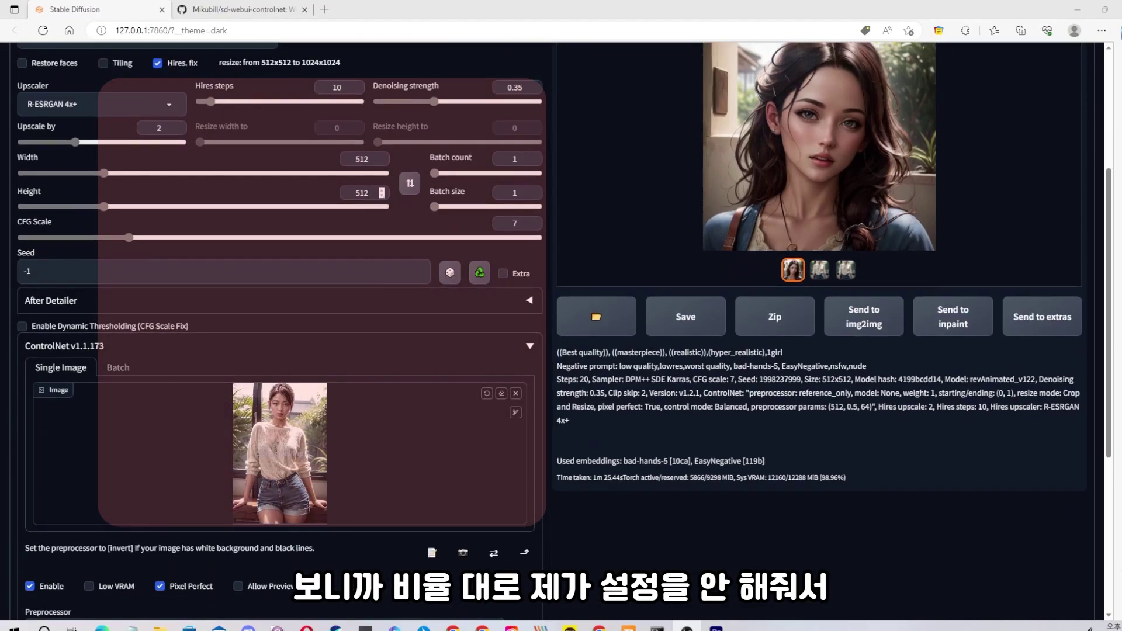
scroll(769, 224, "up", 2)
left_click(820, 357)
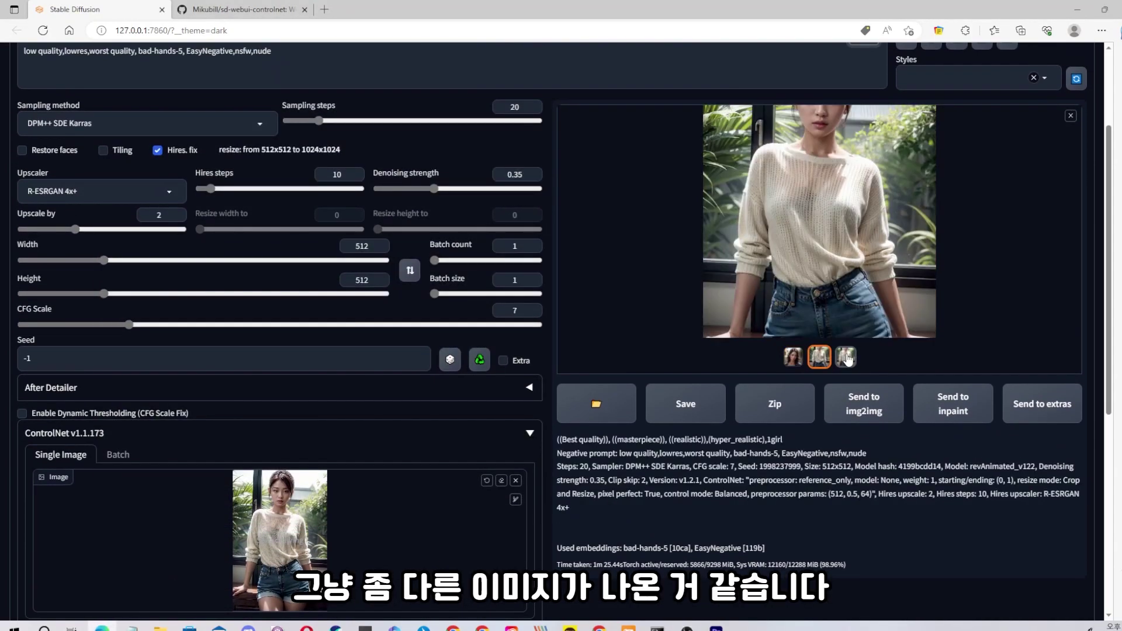
left_click(794, 357)
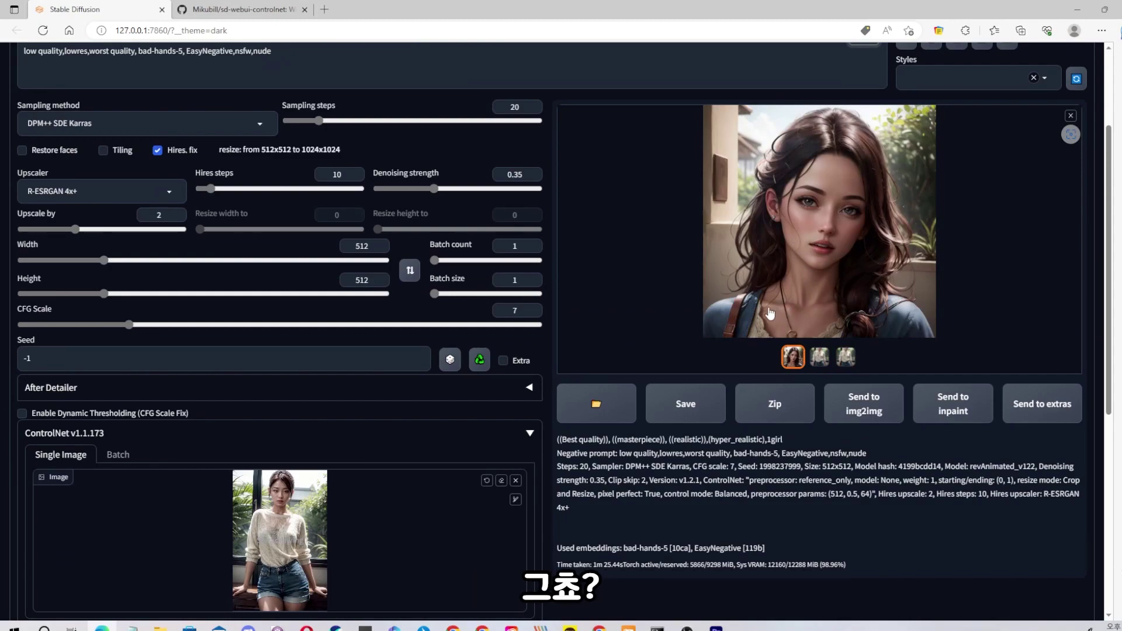
- Set the output height to 768, and apply the reference image's own dimensions, 1024 by 1536, as the output size
double_click(361, 280)
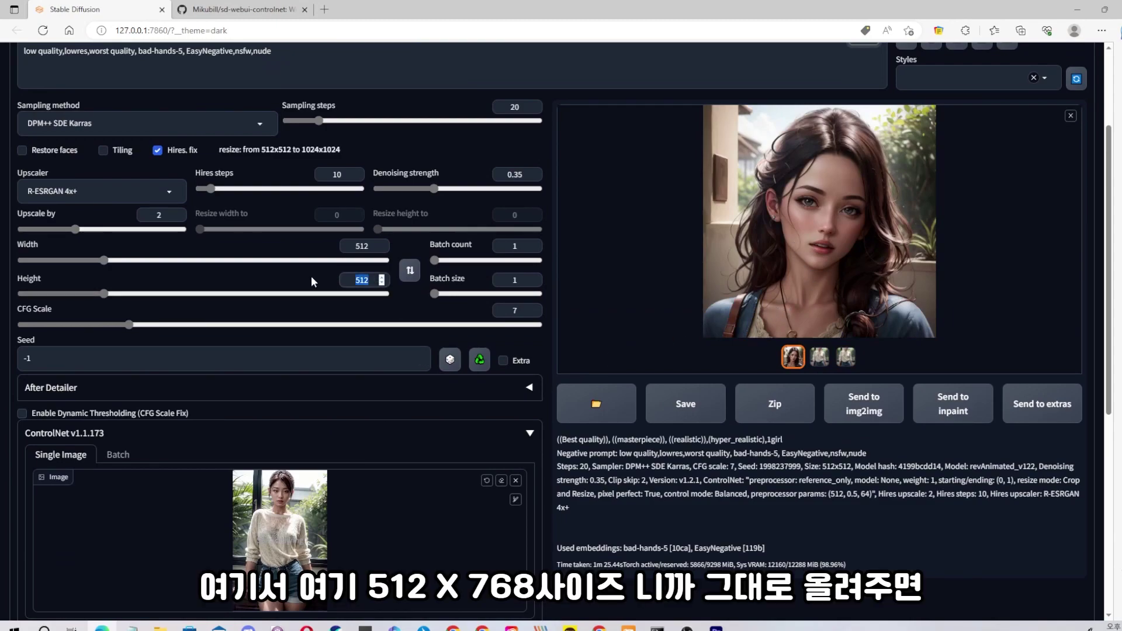
type("768")
scroll(352, 479, "down", 2)
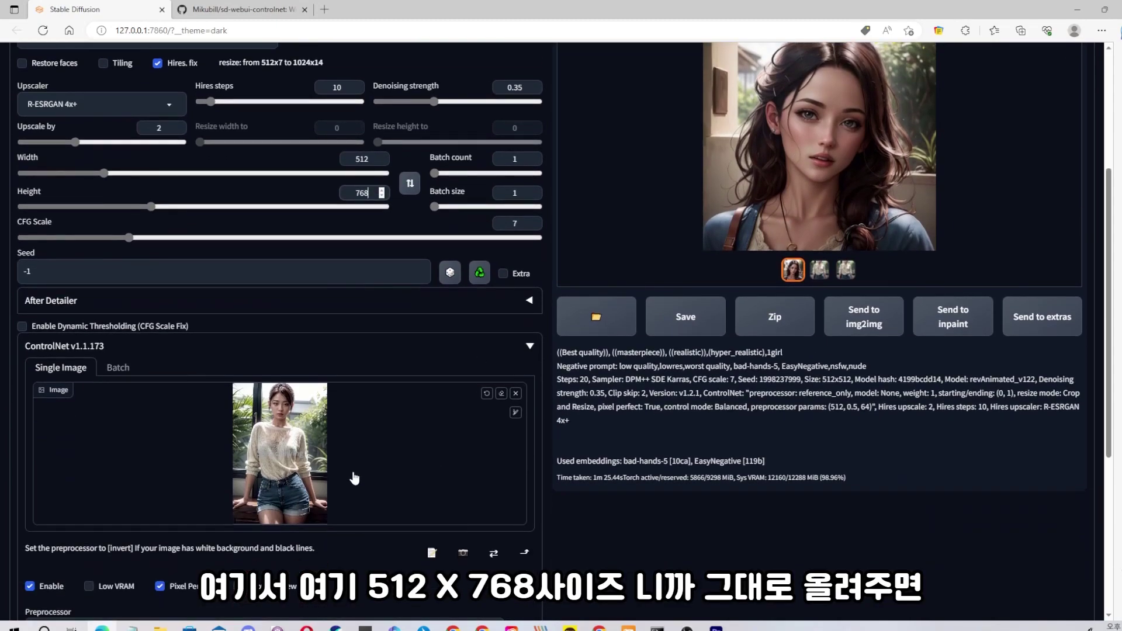
left_click(523, 553)
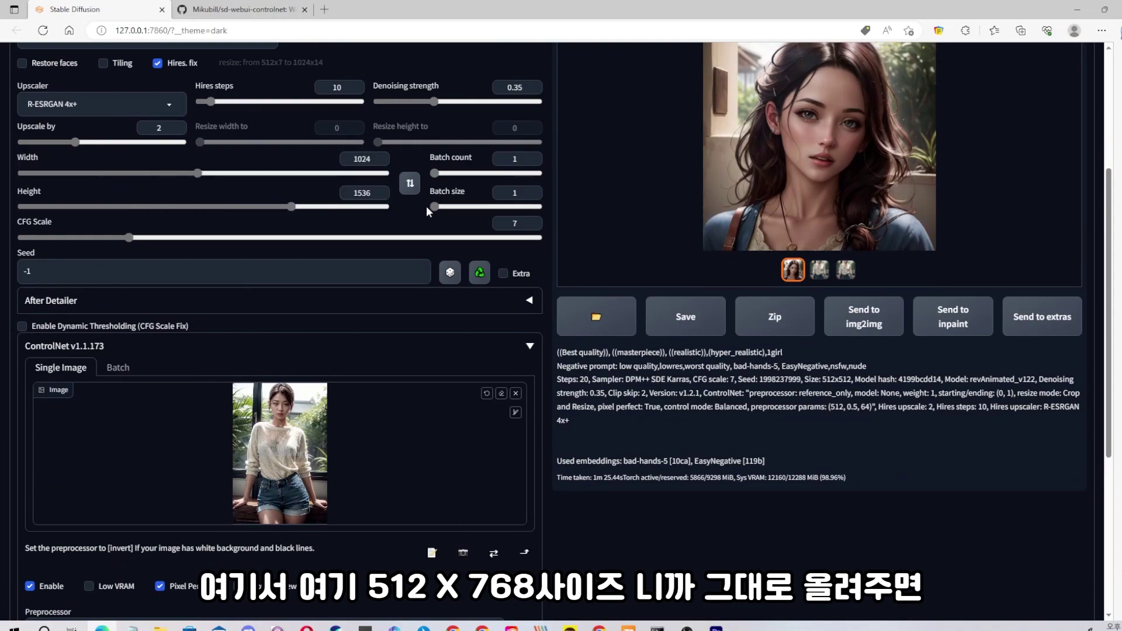
- Set the output width to 512 and height to 768, and generate an image from the sweater reference photo
double_click(362, 158)
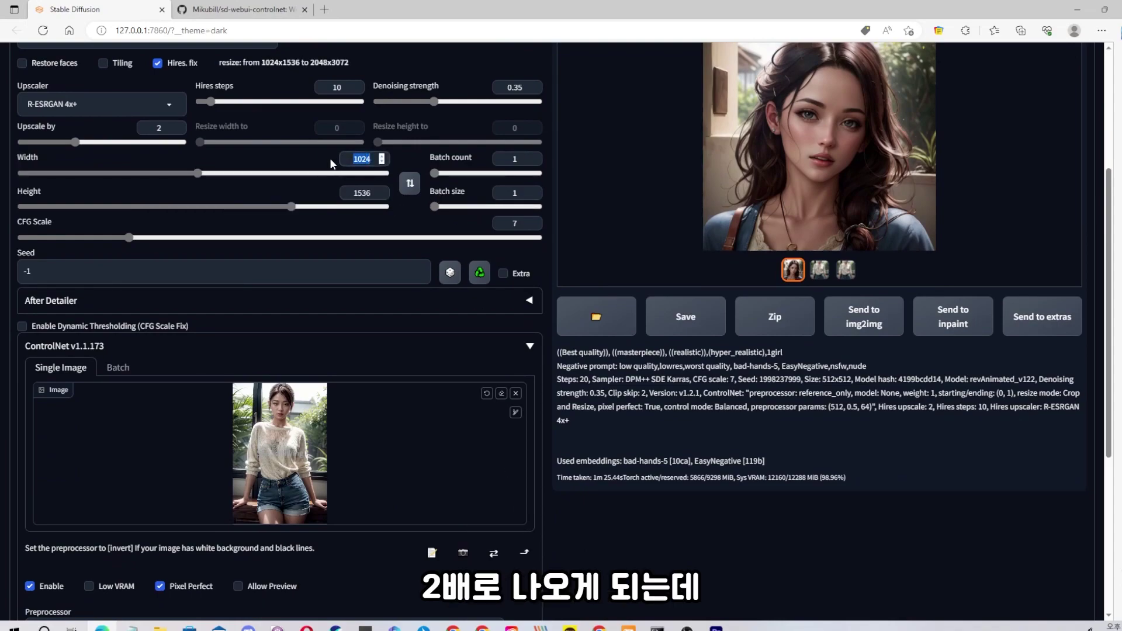
type("512")
key("Tab")
type("768")
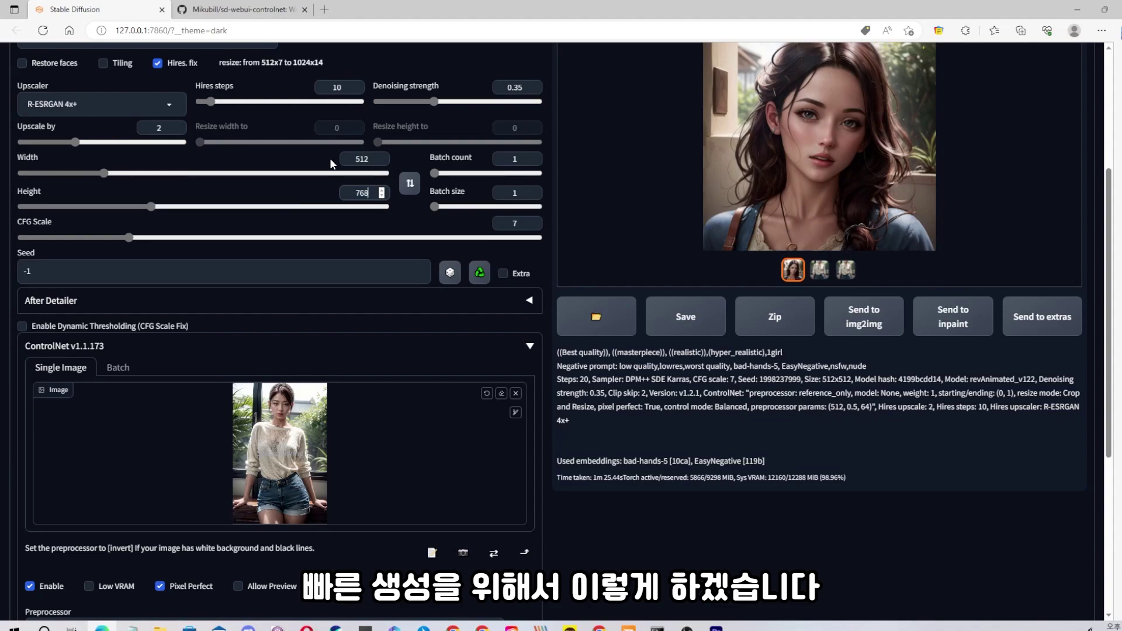
scroll(265, 193, "up", 3)
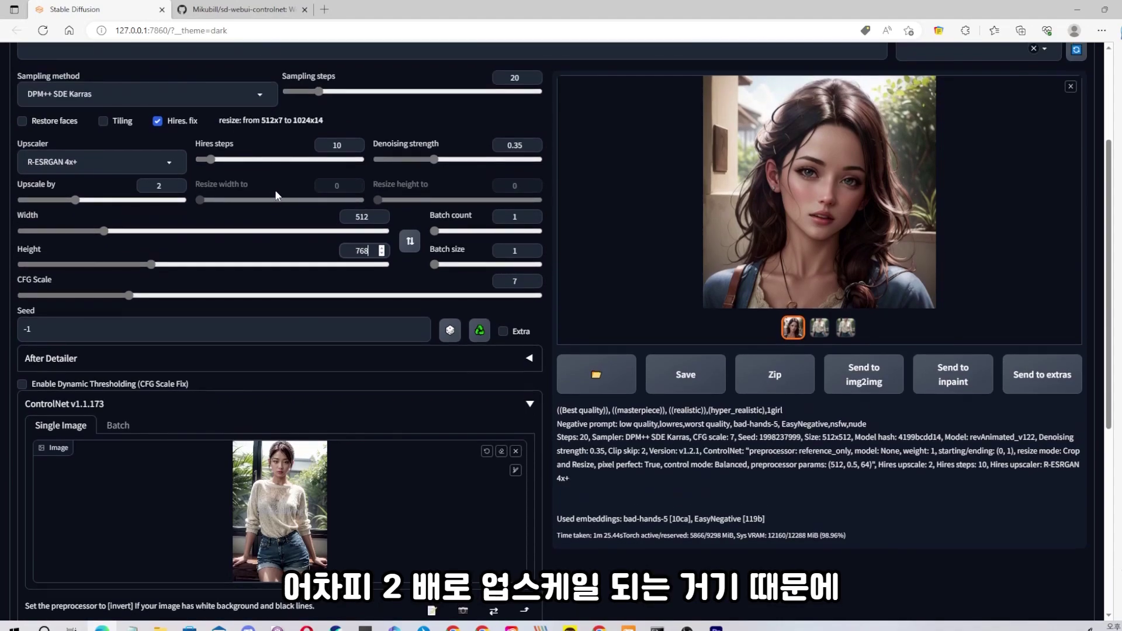
left_click(998, 93)
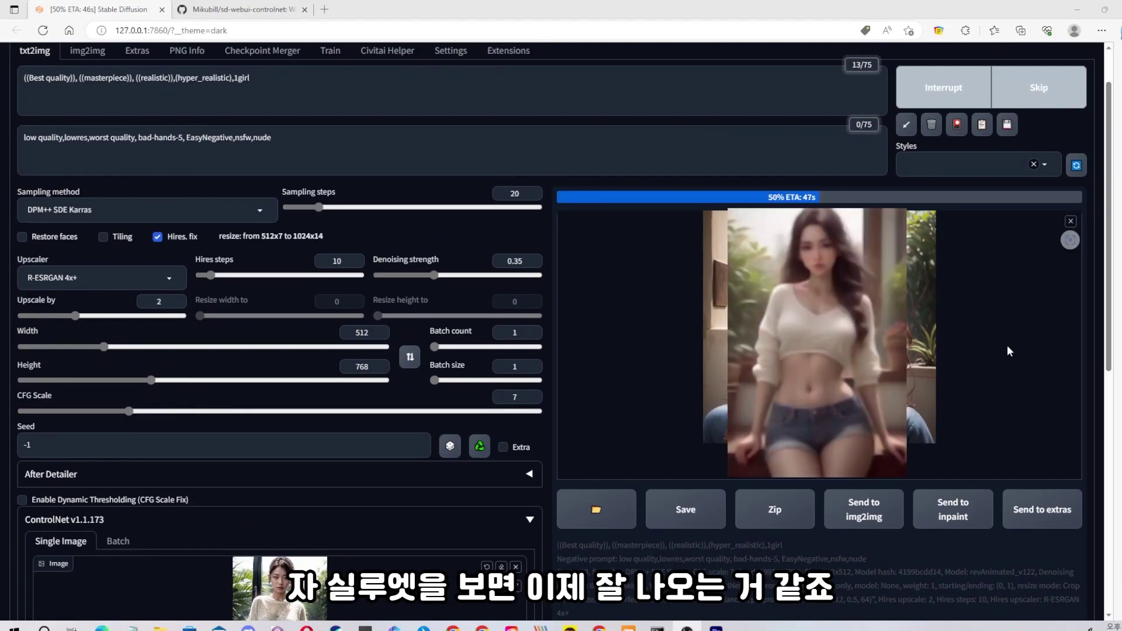
- Compare the in-progress image preview with the ControlNet reference photo while generation runs
scroll(1002, 388, "down", 5)
scroll(970, 394, "up", 3)
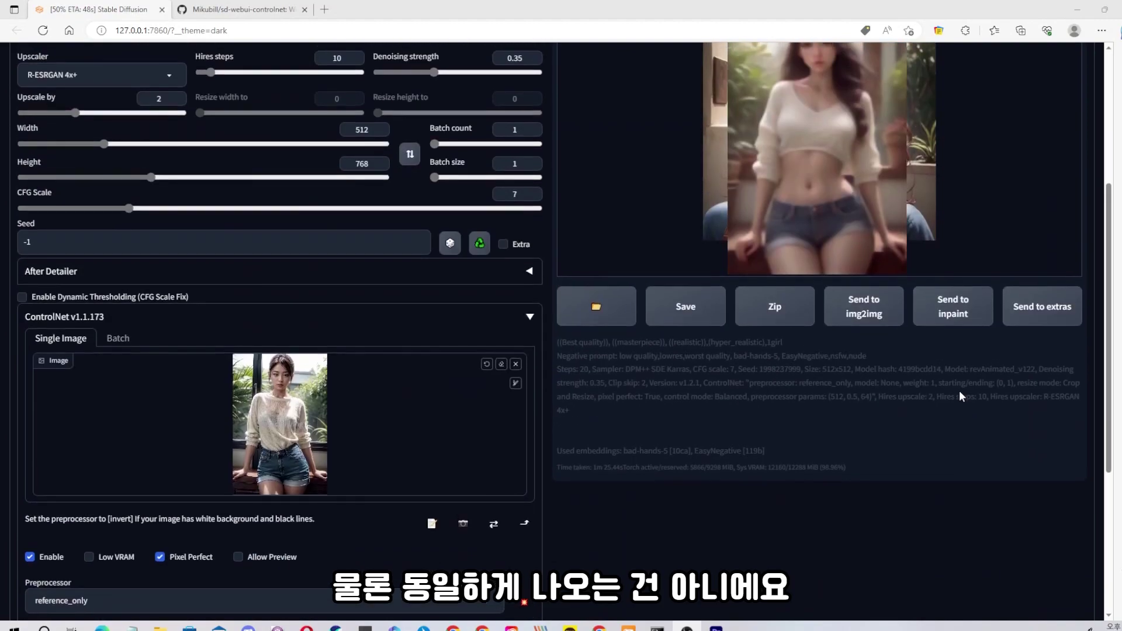
scroll(573, 263, "up", 2)
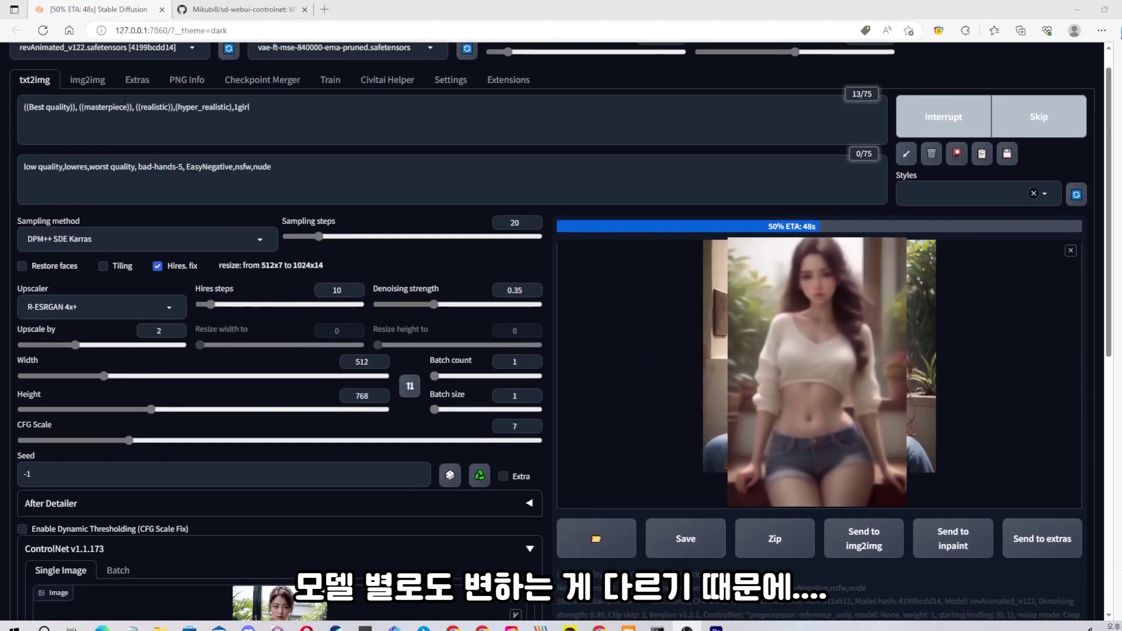
scroll(574, 263, "down", 2)
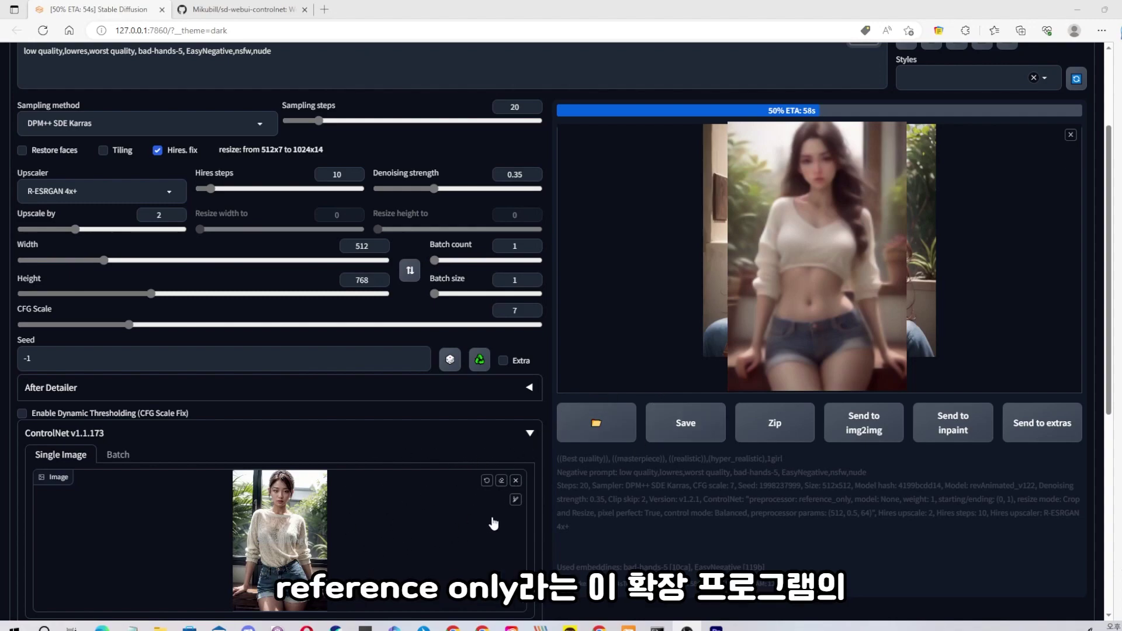
scroll(570, 496, "down", 3)
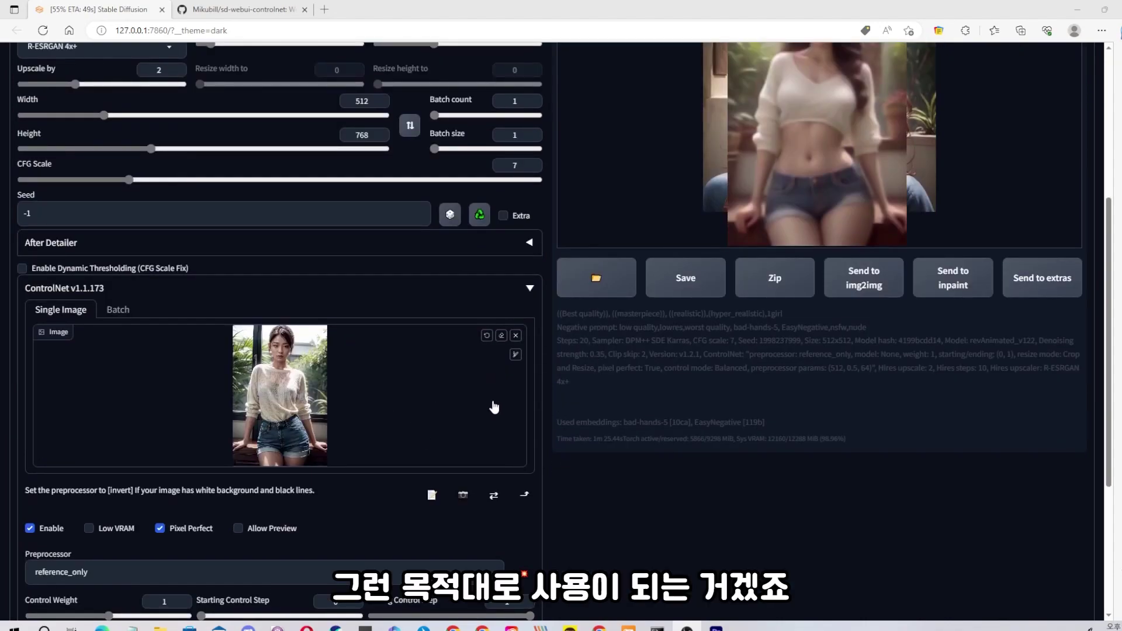
scroll(650, 403, "up", 2)
- Review the ControlNet control and resize settings and the web UI version details until the image is finished
scroll(701, 453, "down", 3)
scroll(701, 453, "down", 3)
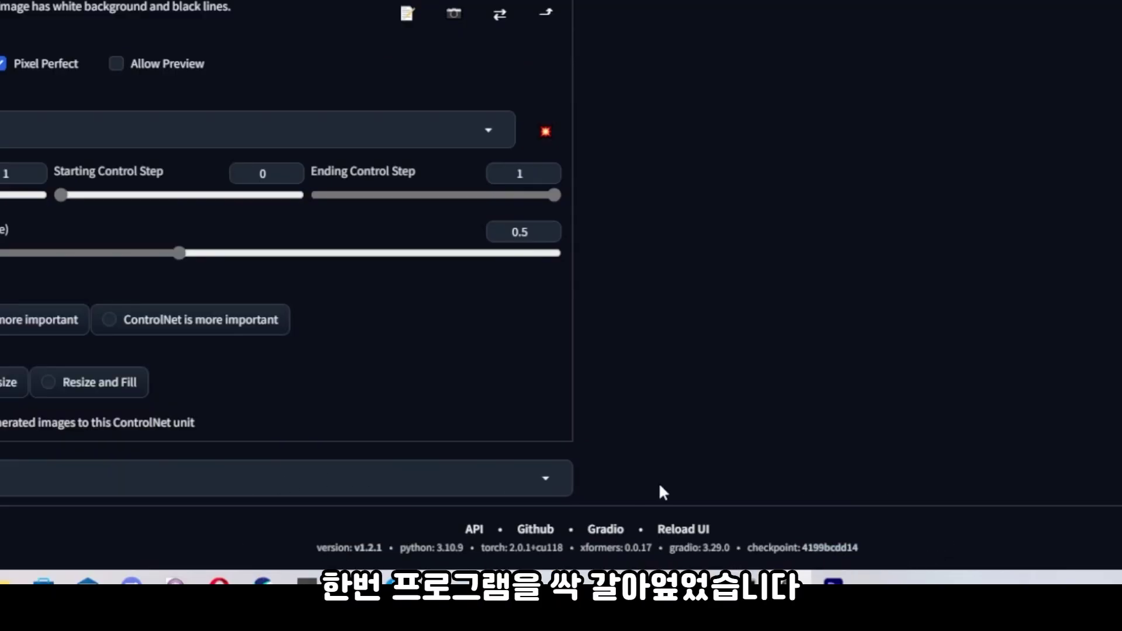
scroll(910, 473, "up", 2)
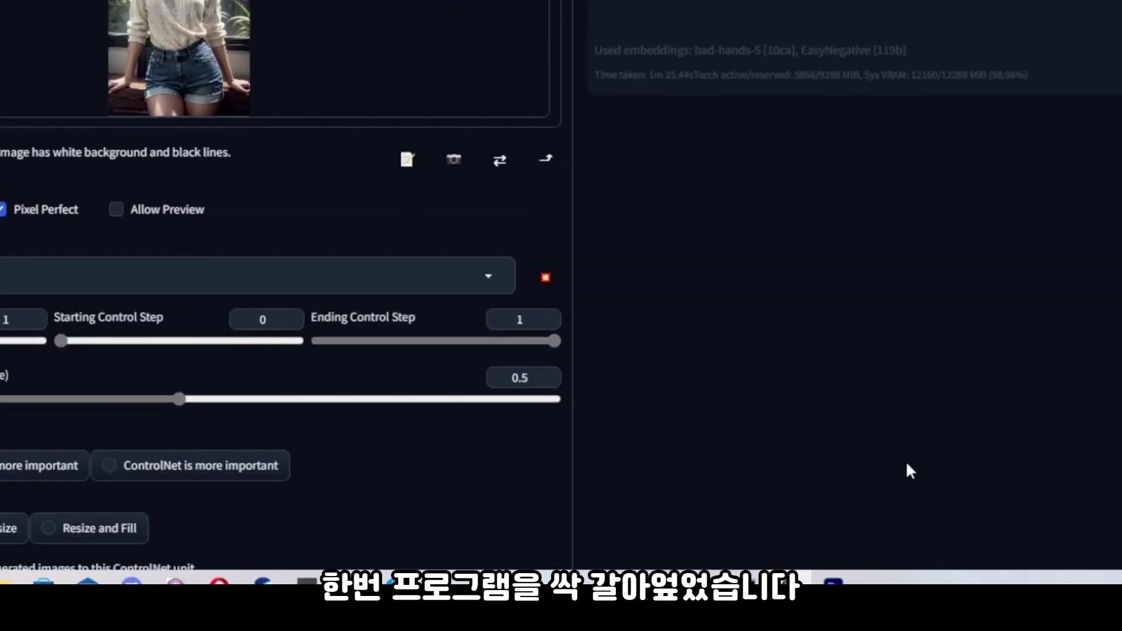
scroll(506, 477, "up", 1)
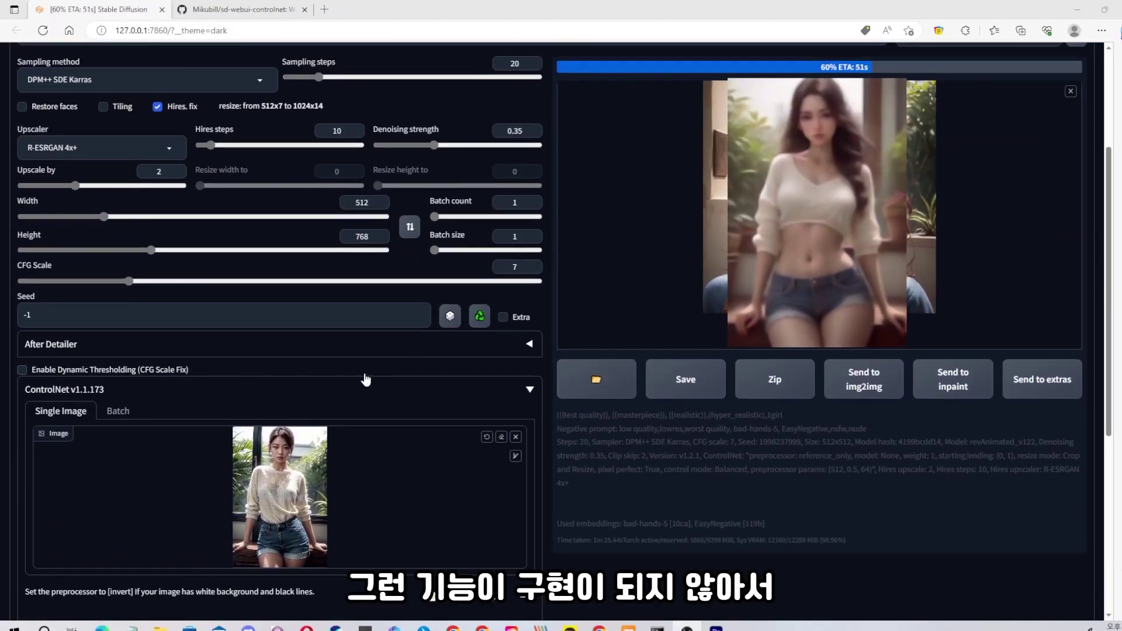
scroll(366, 379, "down", 6)
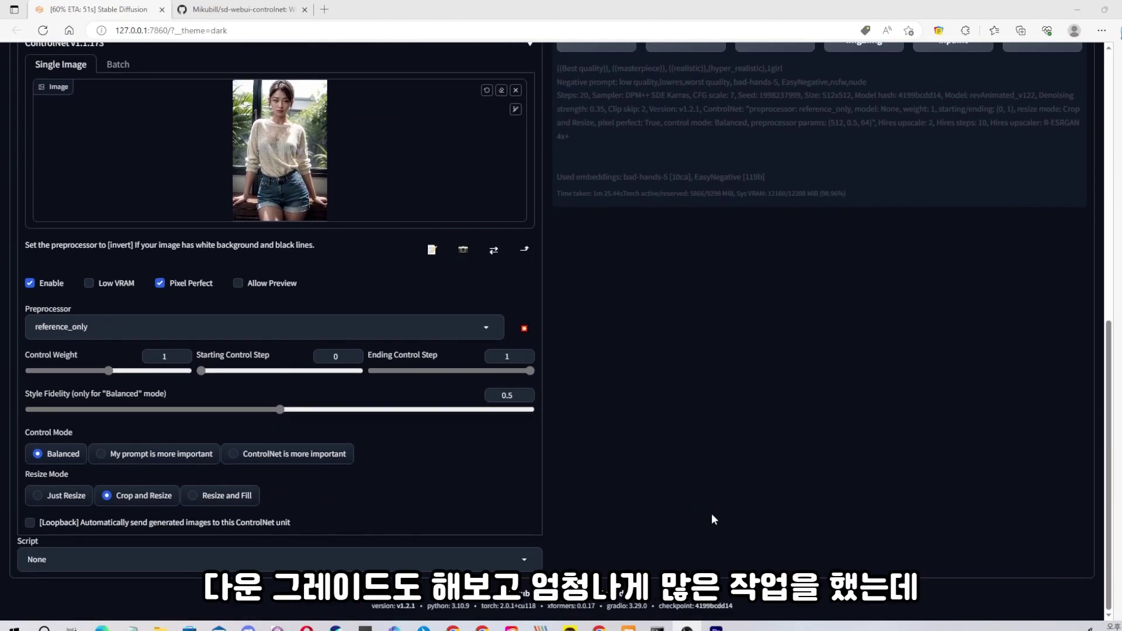
scroll(637, 473, "up", 5)
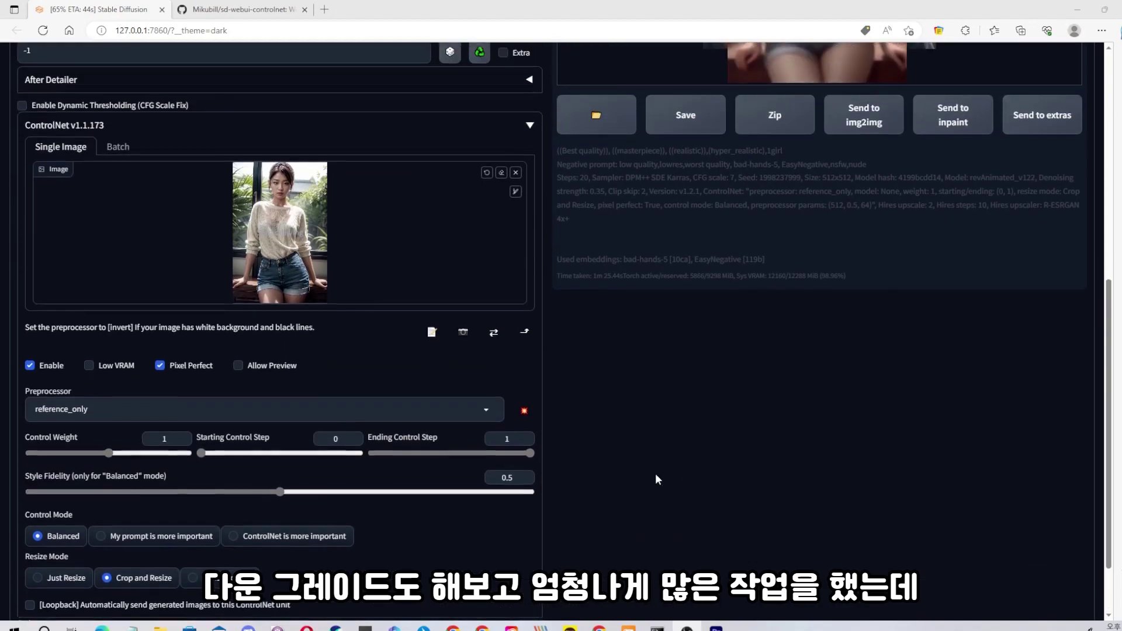
scroll(696, 489, "up", 4)
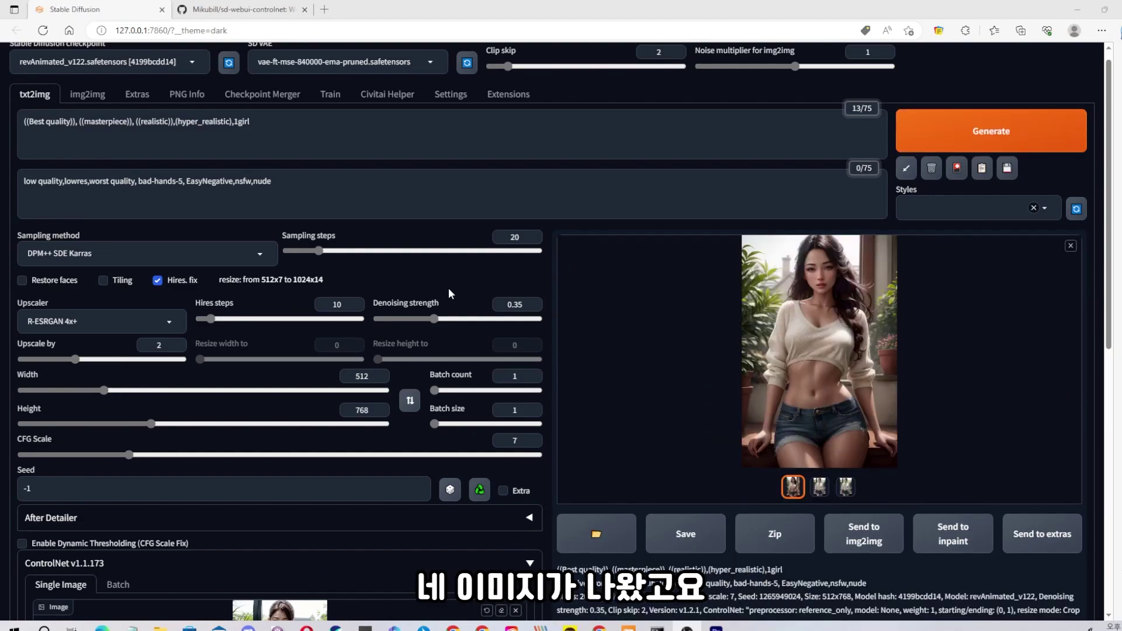
- Compare the finished image with the second gallery image by switching between them, checking pose, gaze, clothing and background
scroll(678, 366, "down", 3)
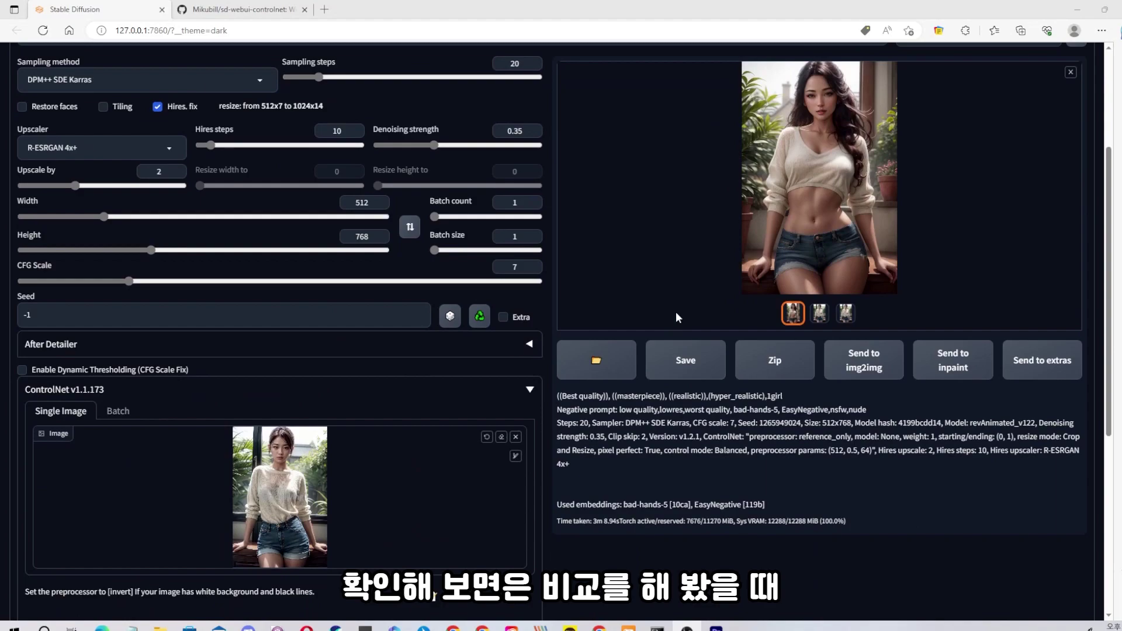
scroll(678, 318, "up", 1)
left_click(820, 370)
left_click(793, 371)
left_click(818, 371)
left_click(796, 372)
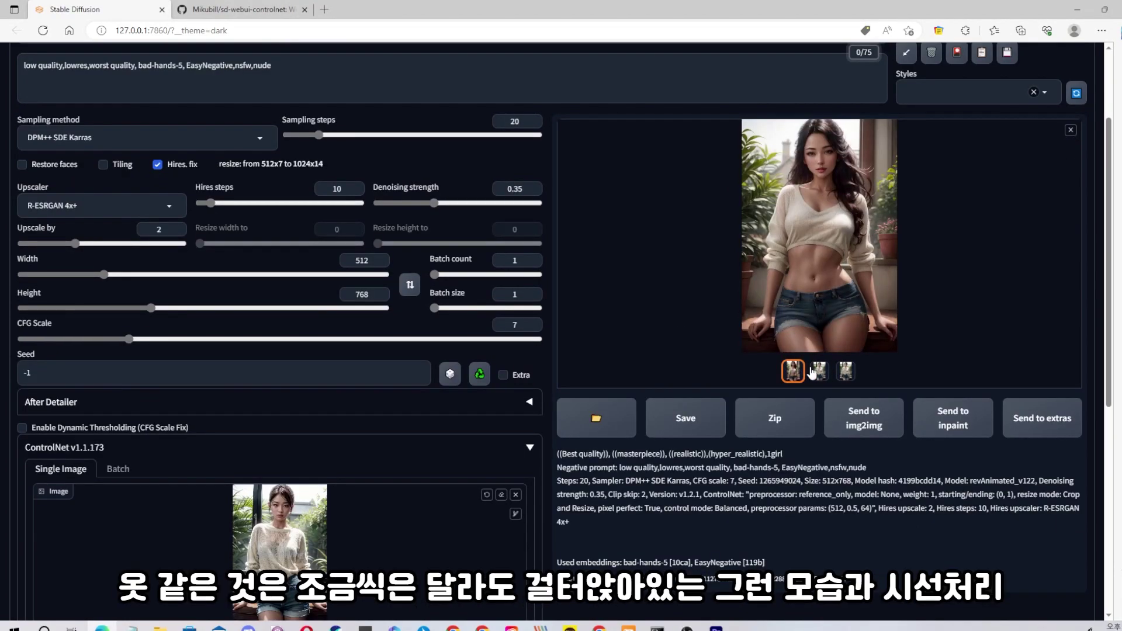
left_click(818, 371)
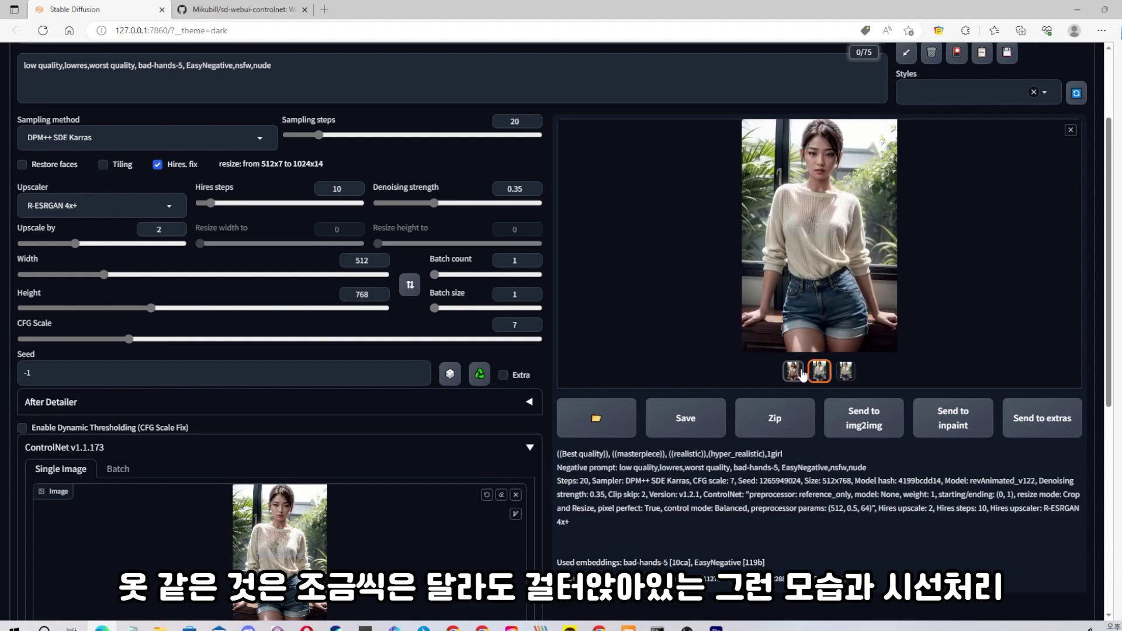
left_click(796, 375)
left_click(819, 374)
left_click(797, 373)
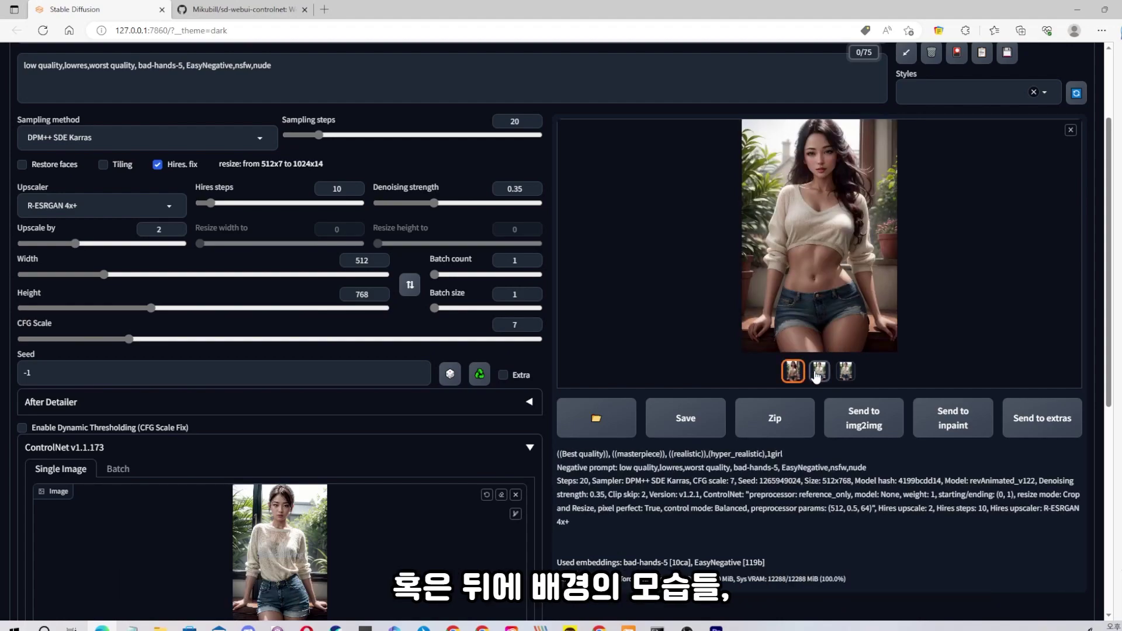
left_click(817, 373)
left_click(798, 374)
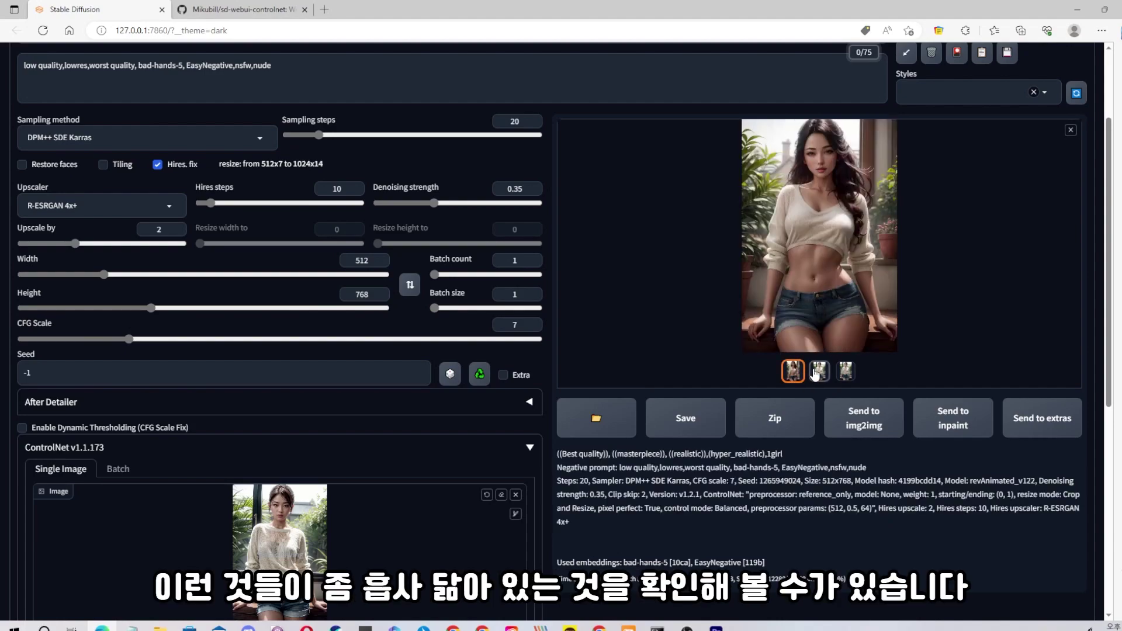
left_click(818, 372)
scroll(889, 350, "up", 1)
scroll(888, 350, "up", 2)
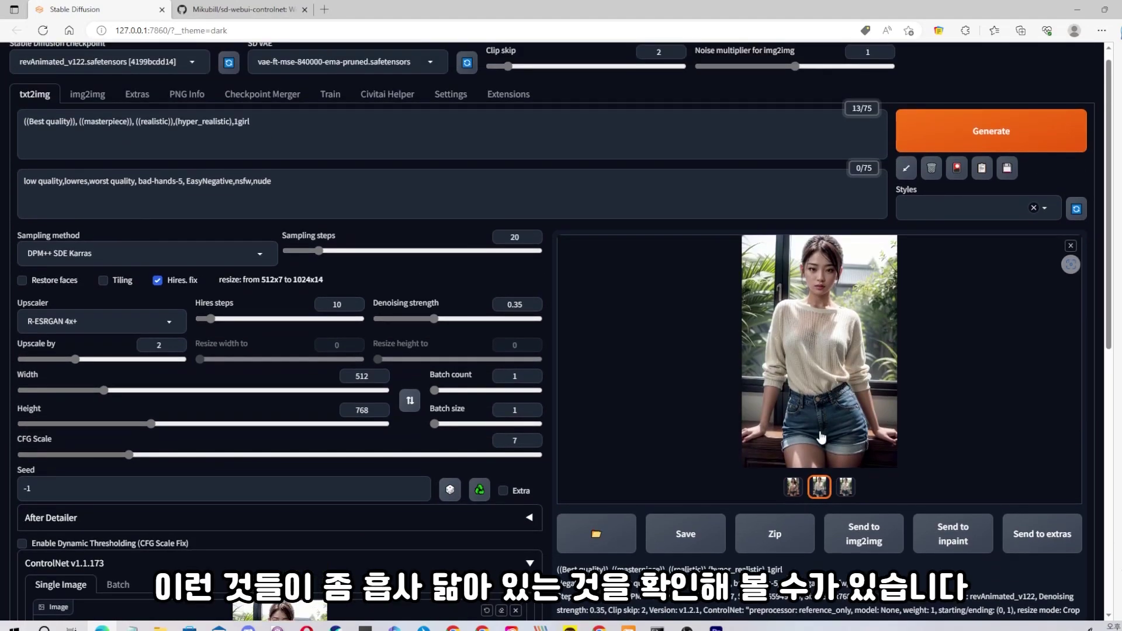
left_click(793, 486)
scroll(934, 314, "up", 1)
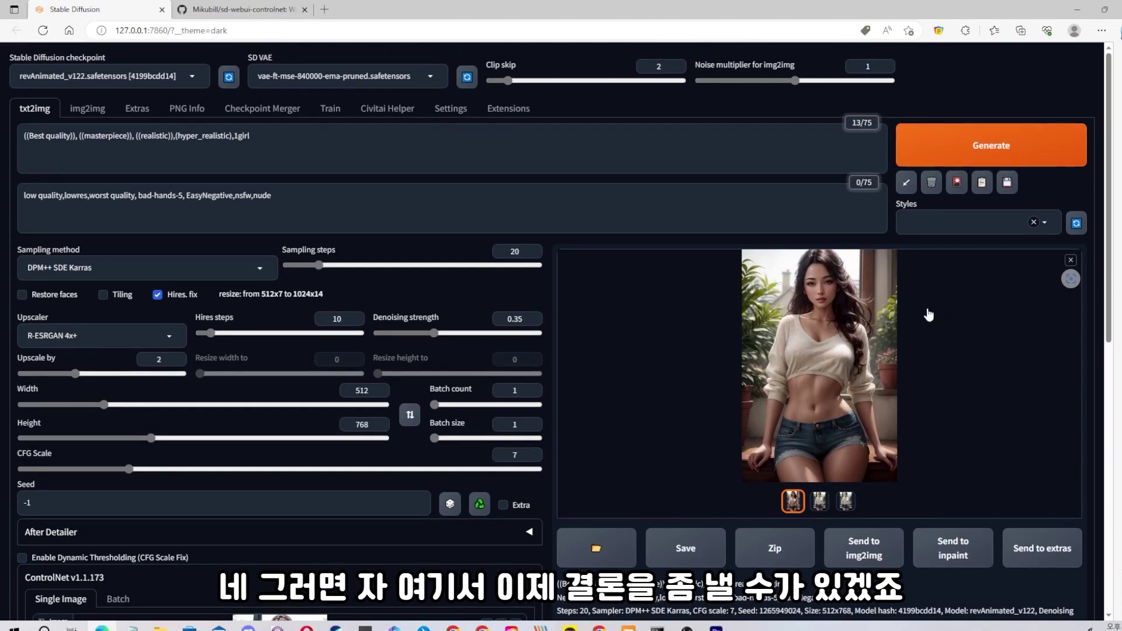
scroll(933, 314, "down", 2)
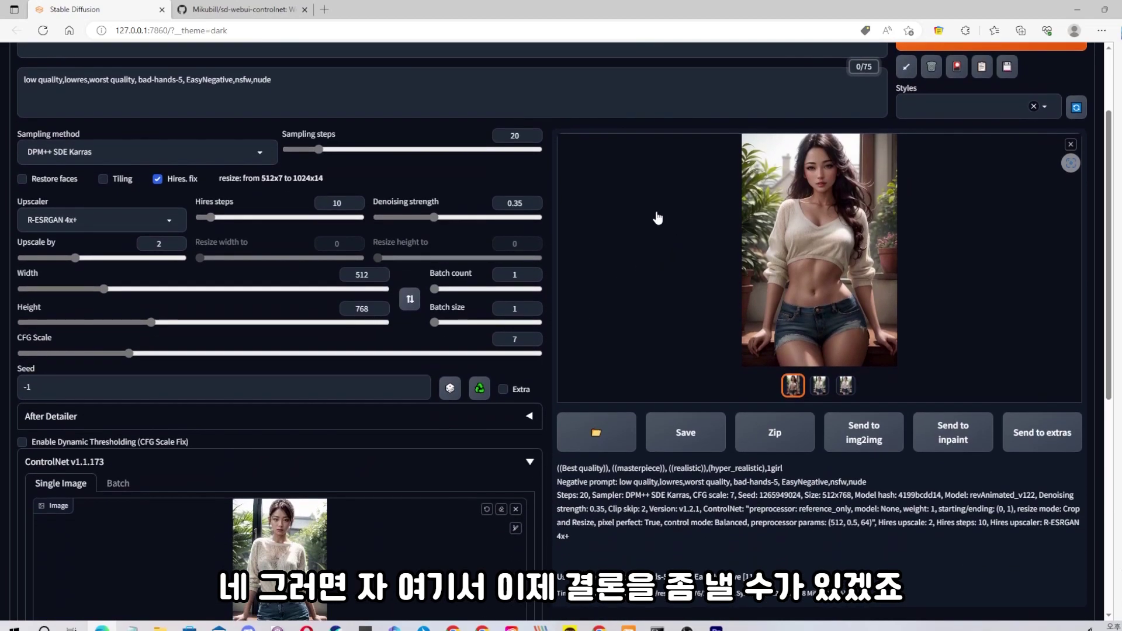
scroll(658, 219, "down", 2)
scroll(649, 299, "up", 2)
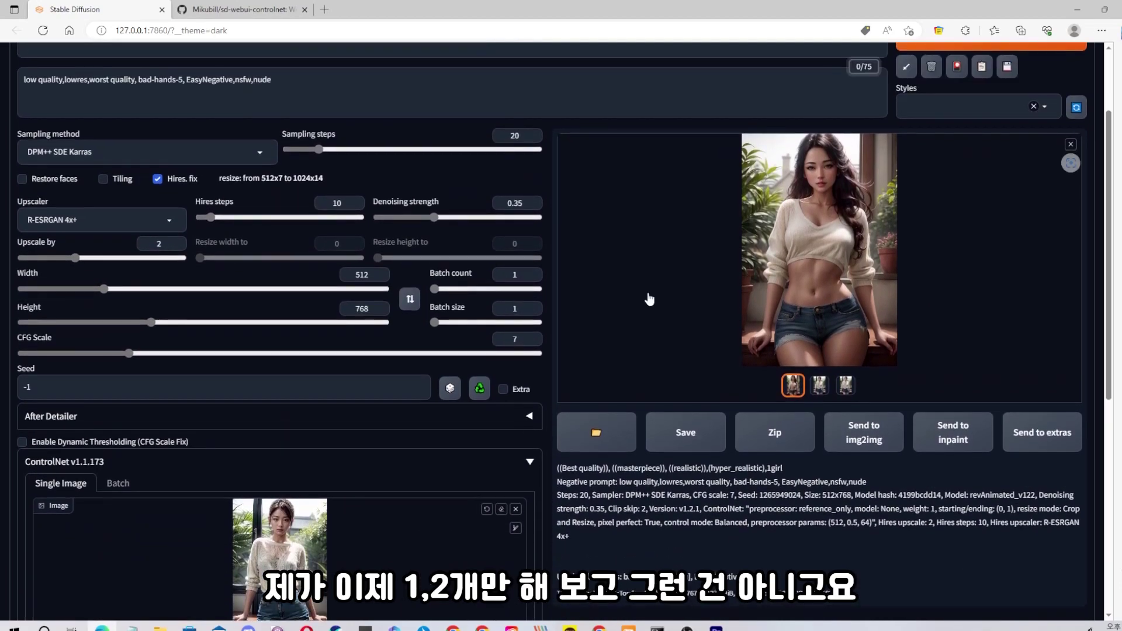
scroll(621, 258, "up", 2)
scroll(608, 289, "down", 2)
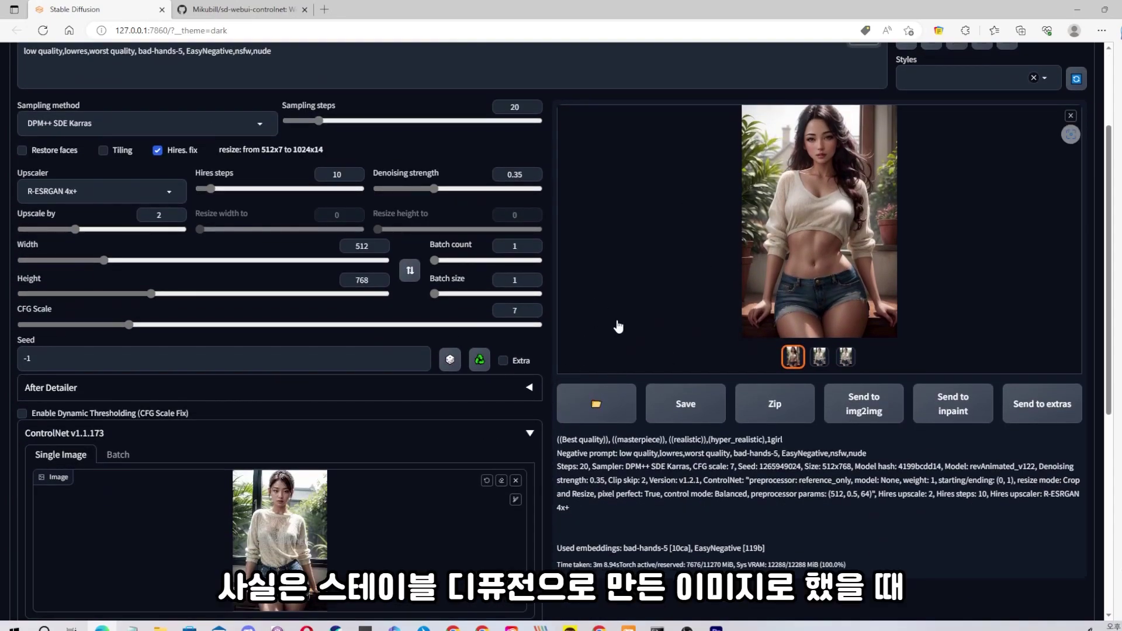
scroll(618, 327, "down", 2)
scroll(556, 380, "up", 3)
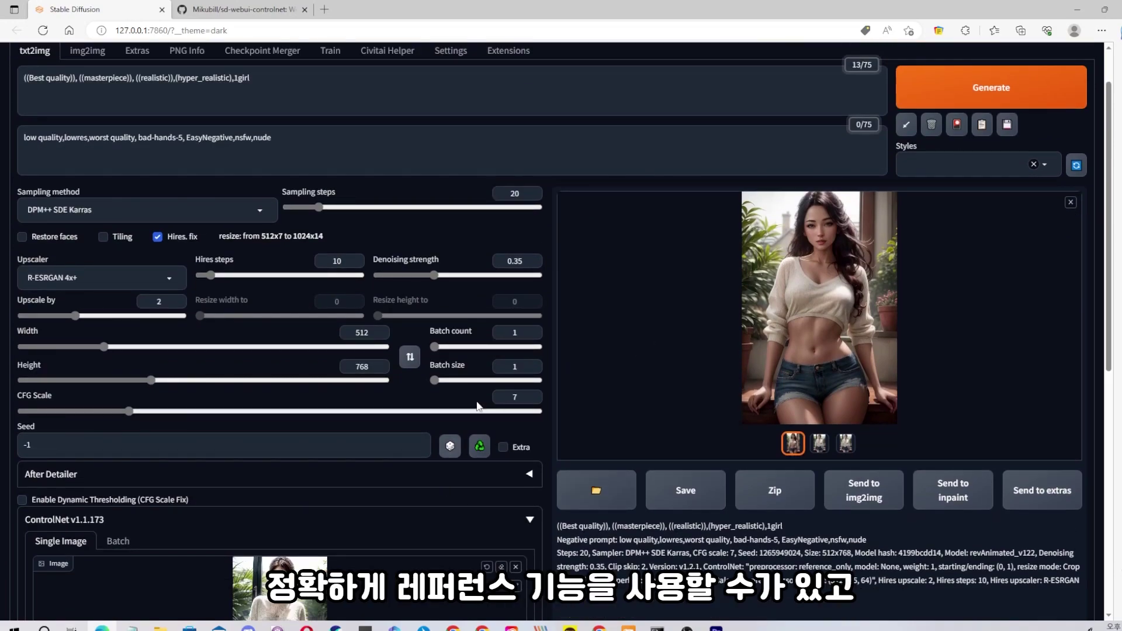
scroll(710, 319, "up", 1)
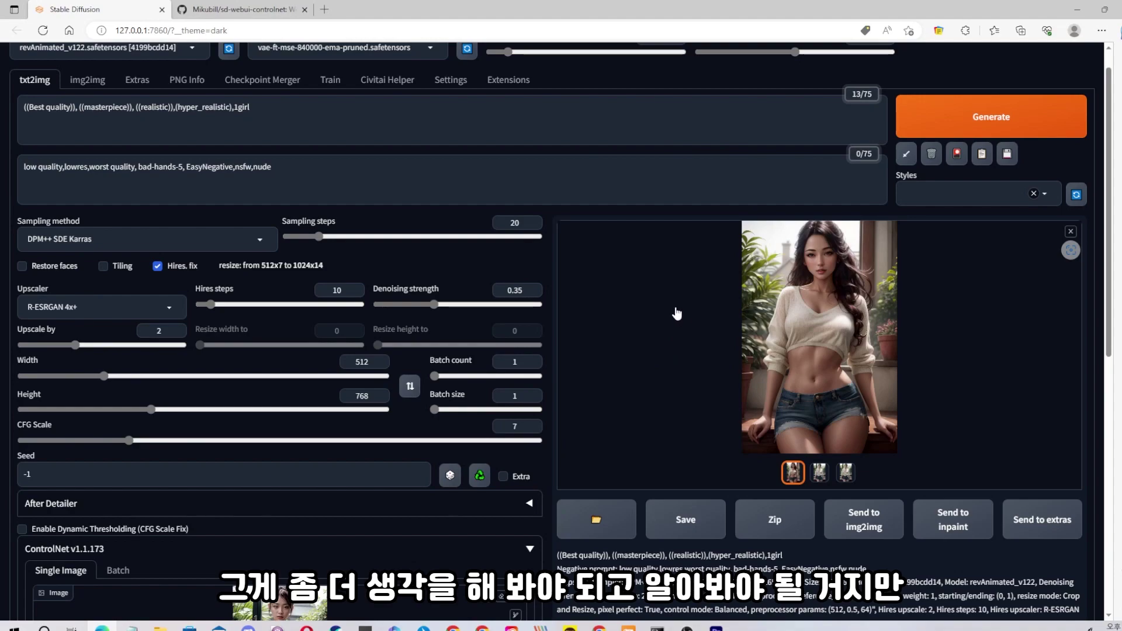
scroll(678, 313, "up", 1)
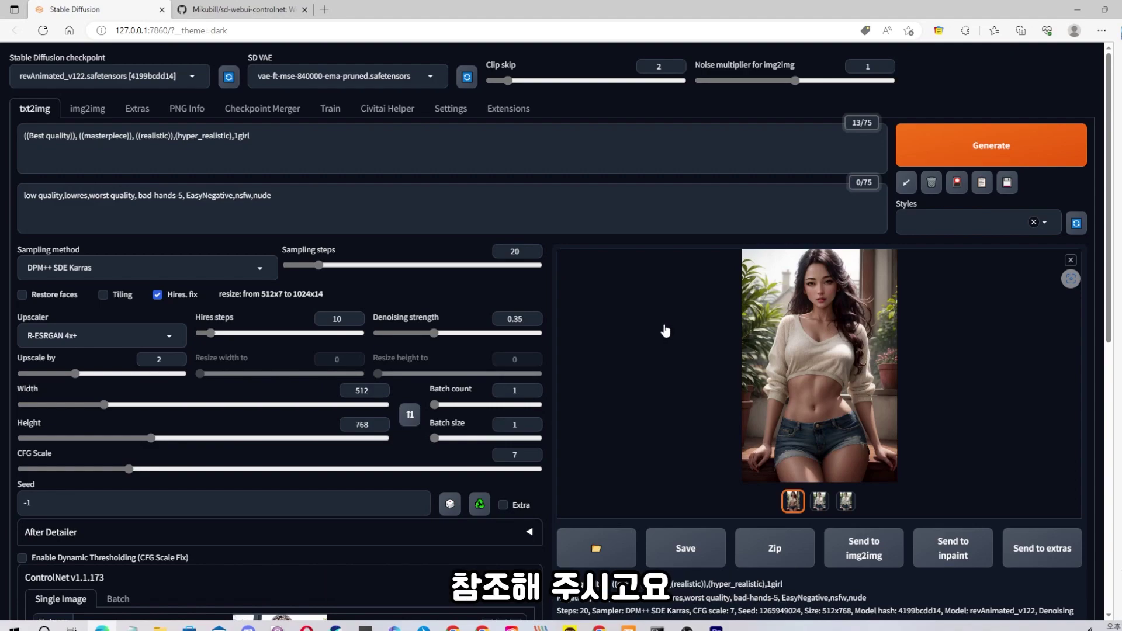
scroll(663, 334, "down", 3)
scroll(660, 342, "up", 3)
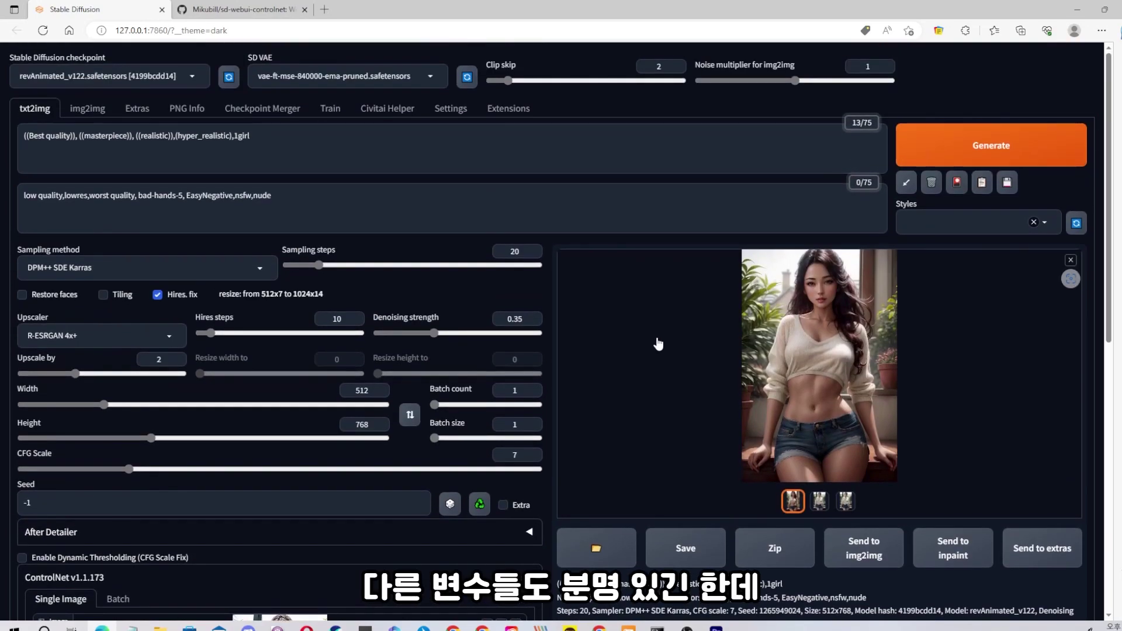
- Review the sampling method, denoising strength and ControlNet settings used for the finished image
scroll(658, 339, "down", 3)
scroll(659, 336, "up", 2)
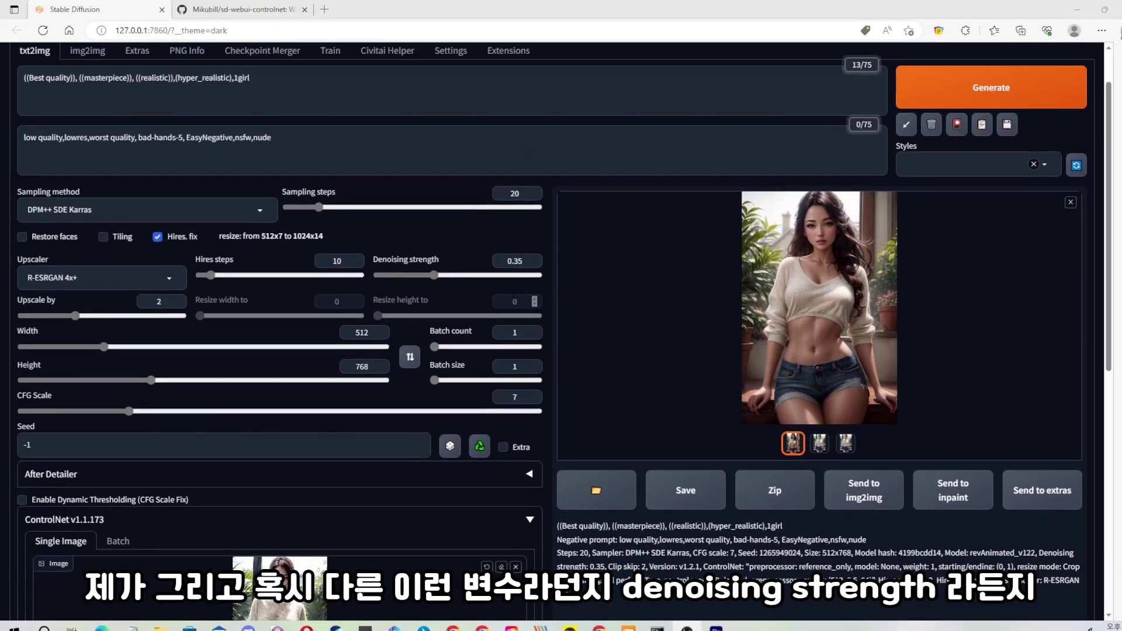
scroll(582, 301, "down", 7)
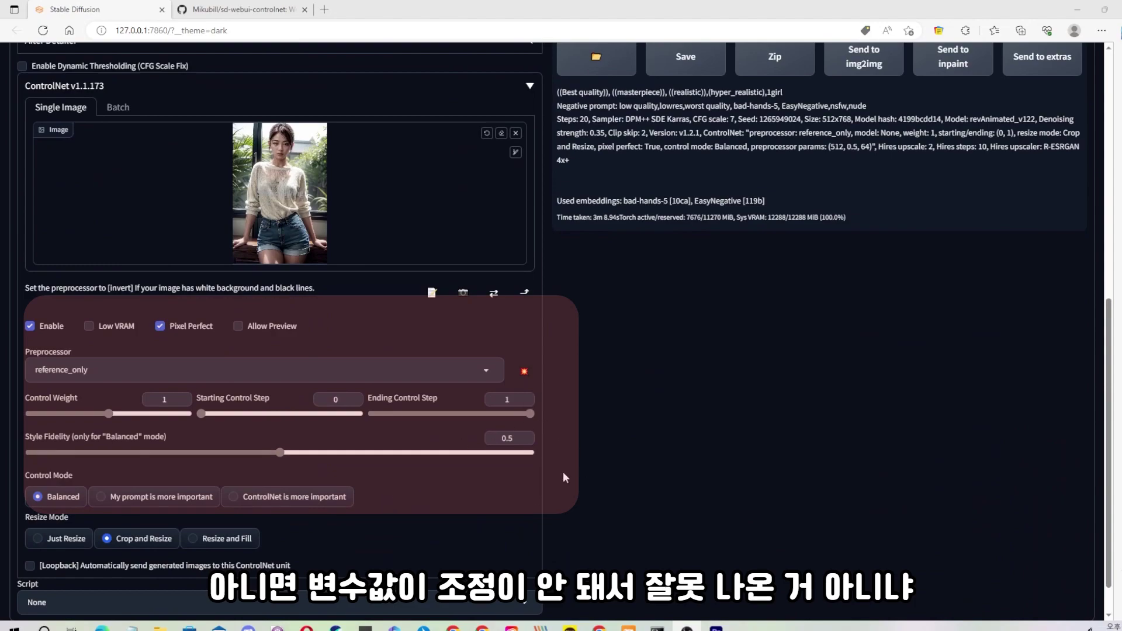
scroll(466, 418, "up", 4)
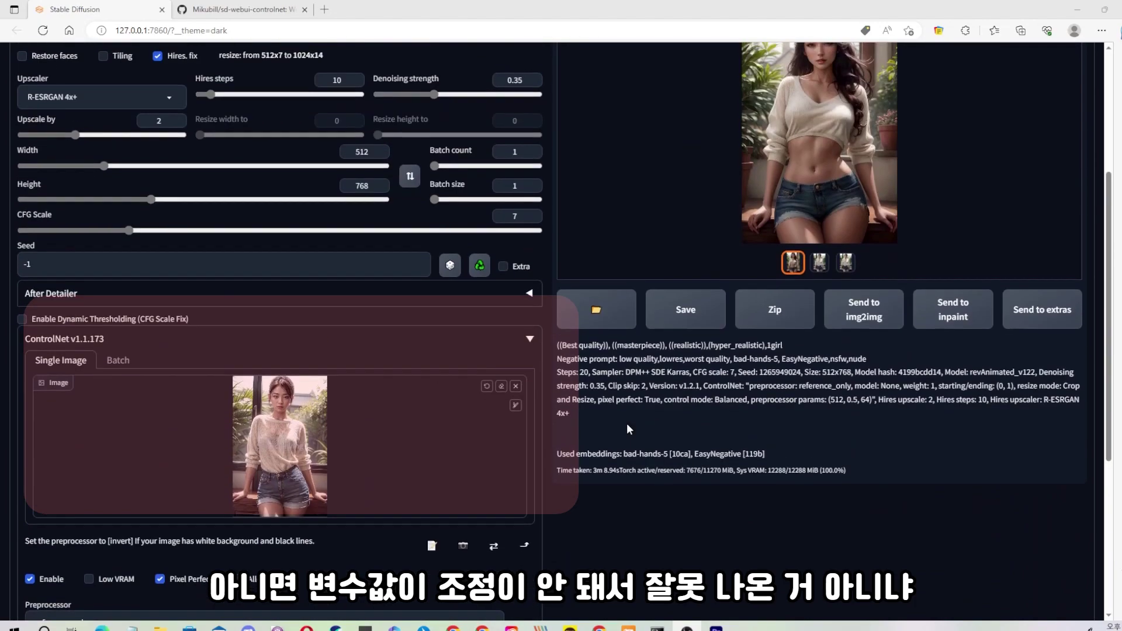
scroll(606, 456, "up", 1)
scroll(605, 450, "up", 3)
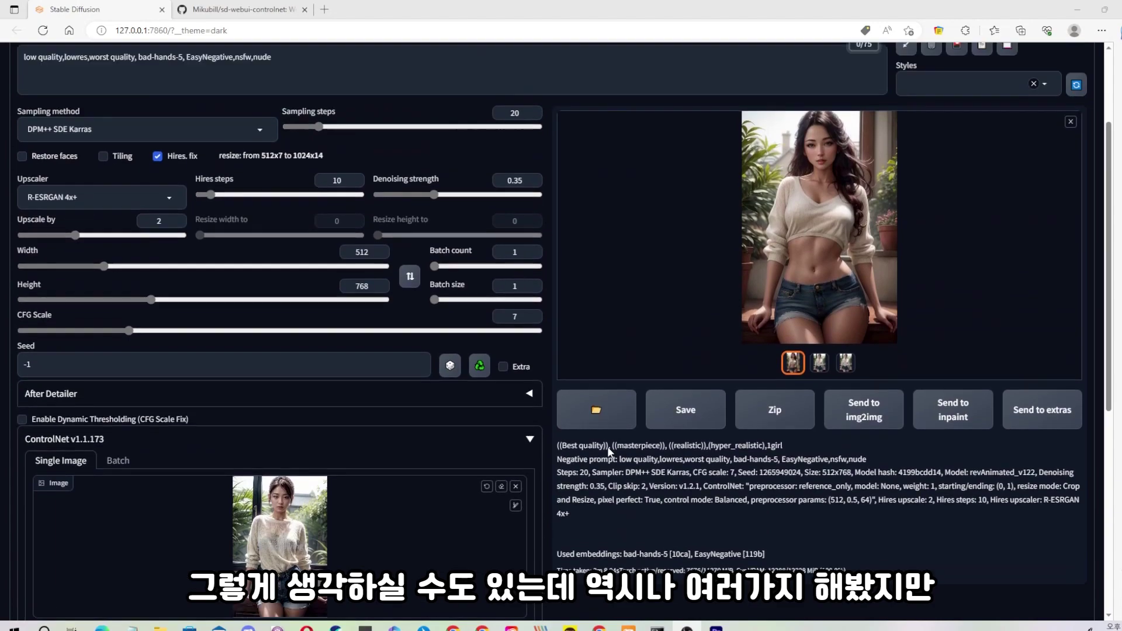
scroll(611, 432, "down", 1)
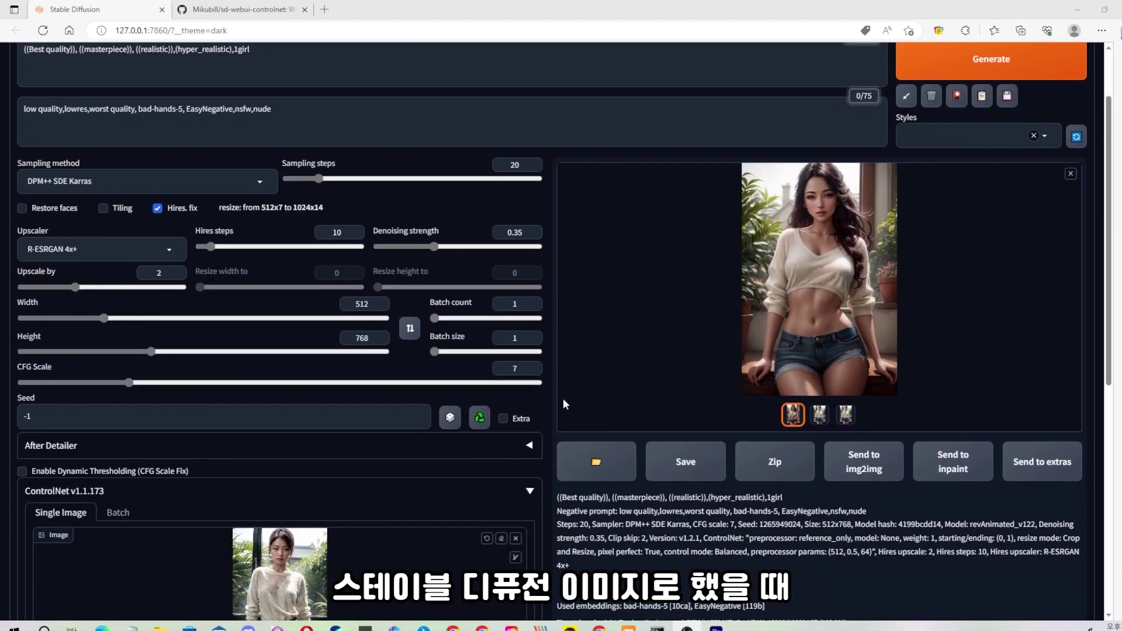
scroll(661, 368, "up", 2)
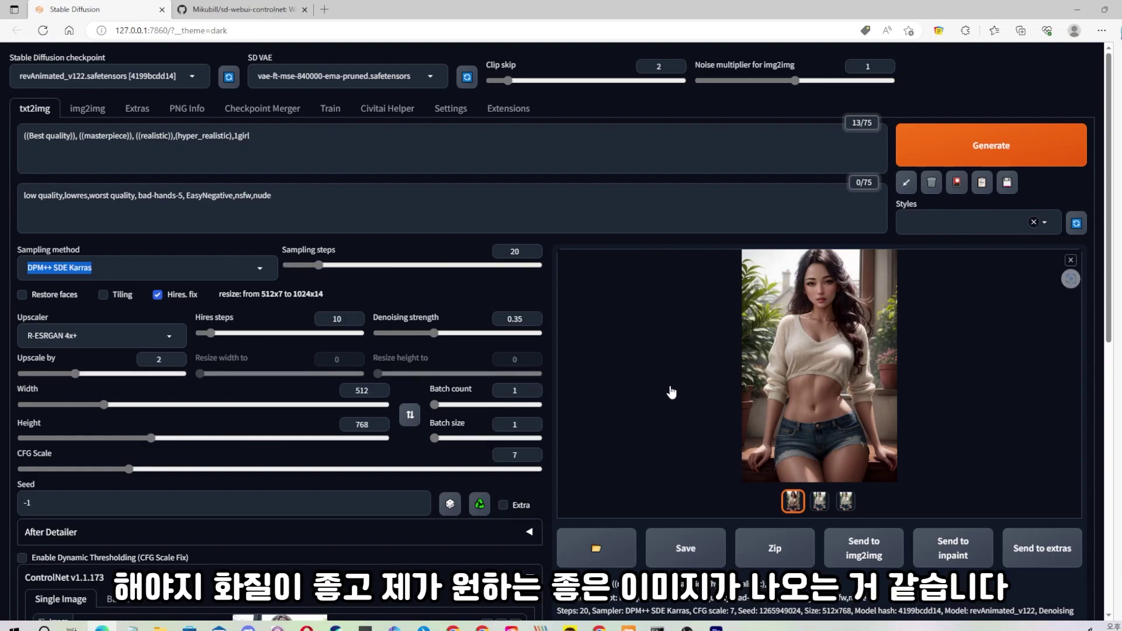
scroll(673, 383, "down", 2)
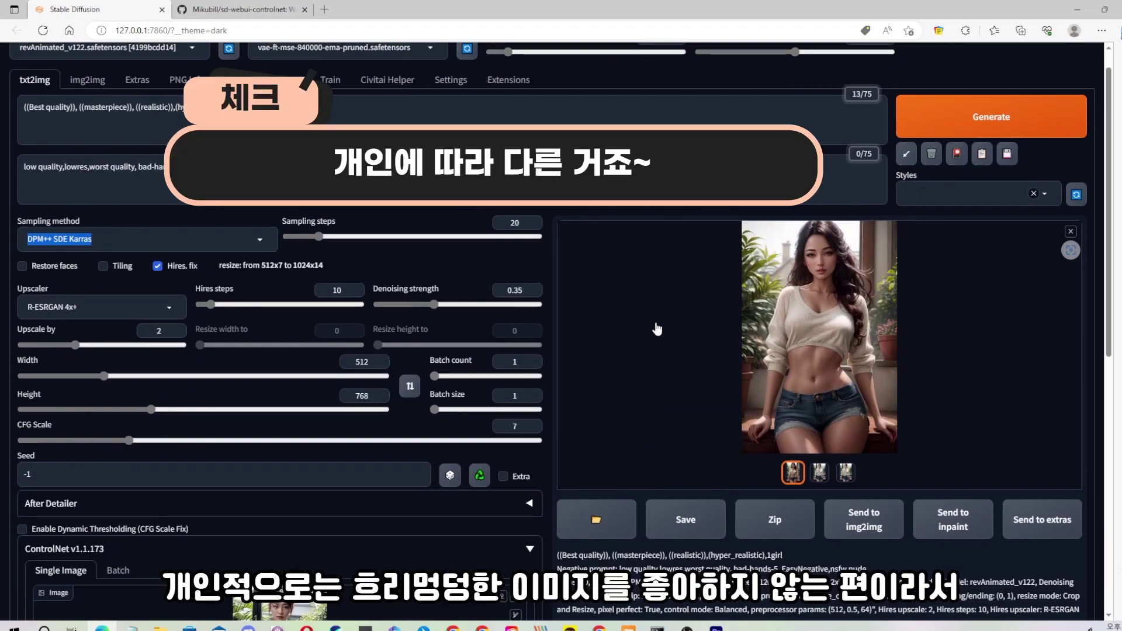
scroll(657, 329, "down", 1)
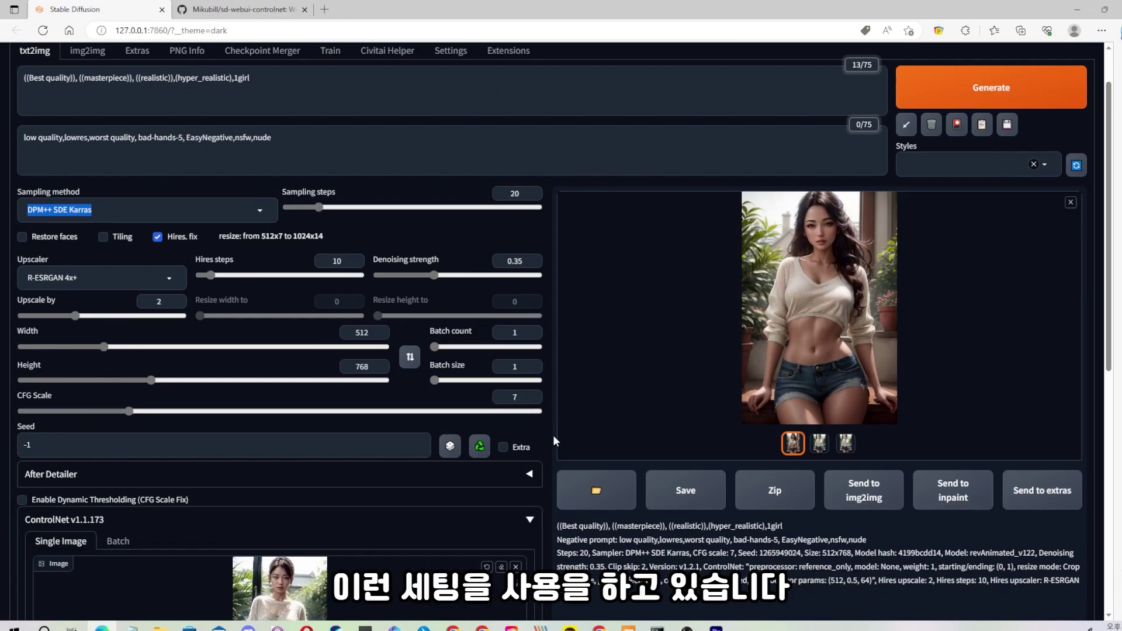
scroll(660, 389, "up", 1)
- Set the ControlNet control mode to "My prompt is more important" and generate a new image
scroll(1004, 412, "down", 15)
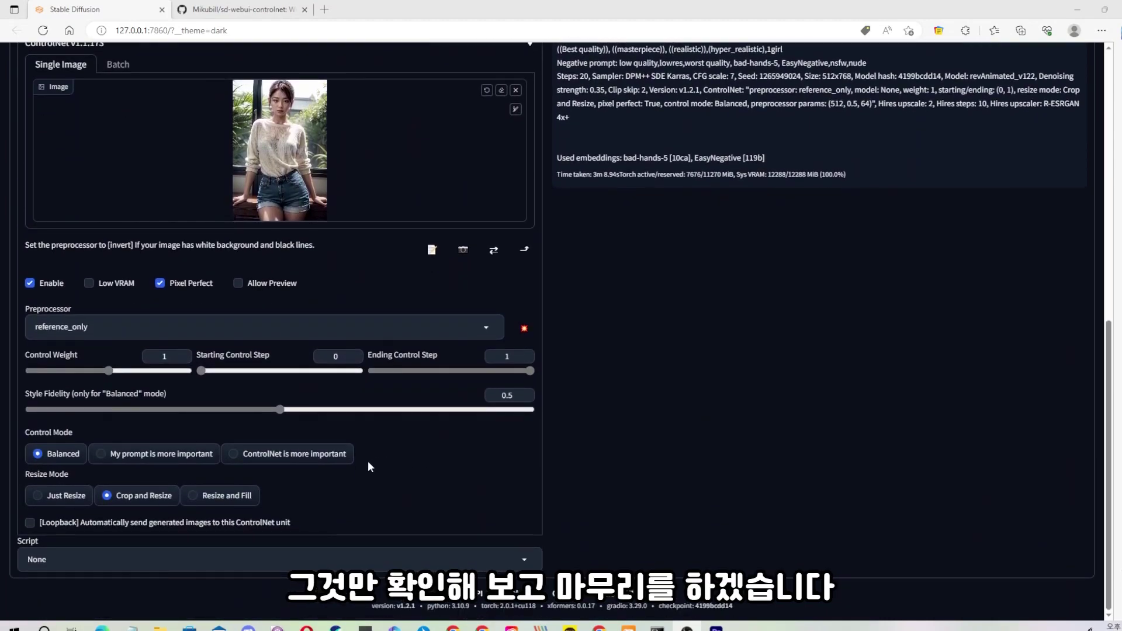
scroll(369, 470, "up", 2)
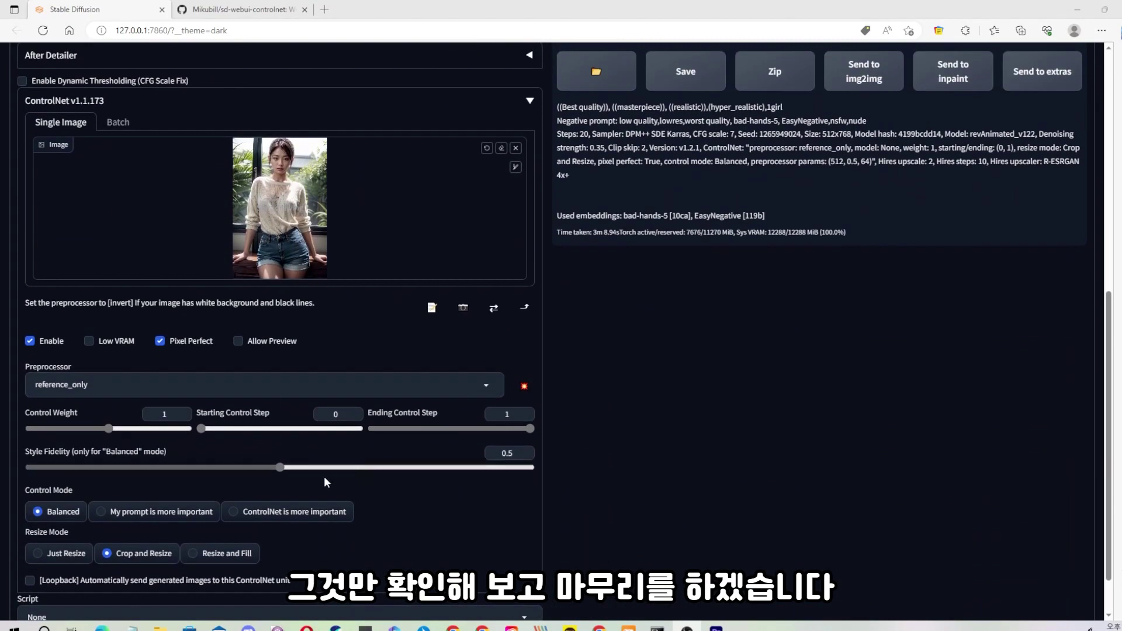
left_click(232, 513)
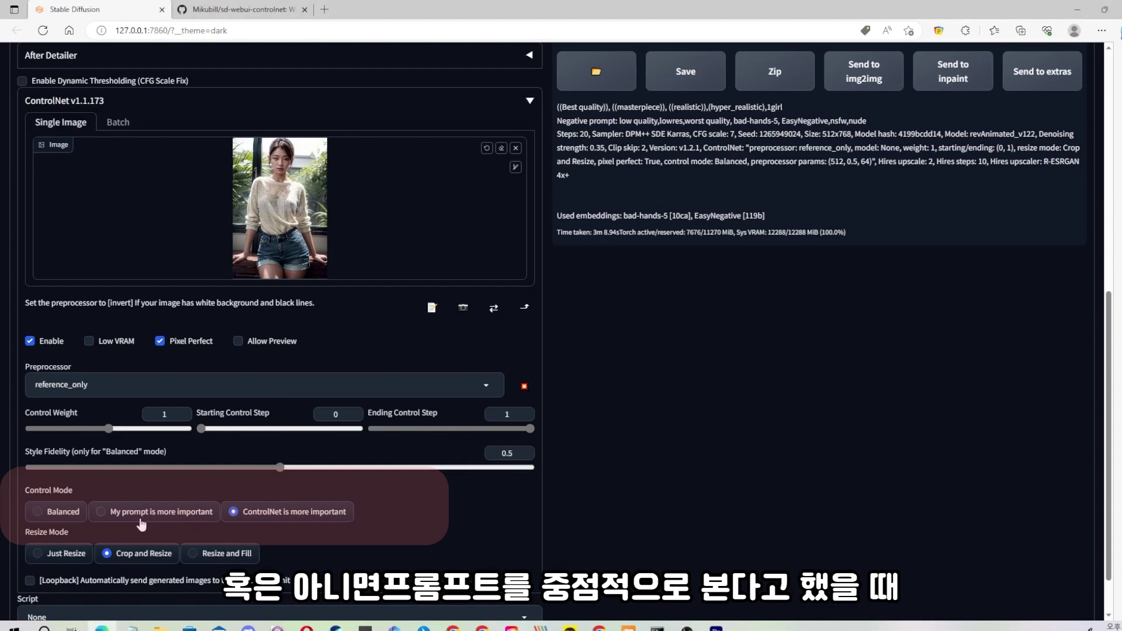
left_click(104, 512)
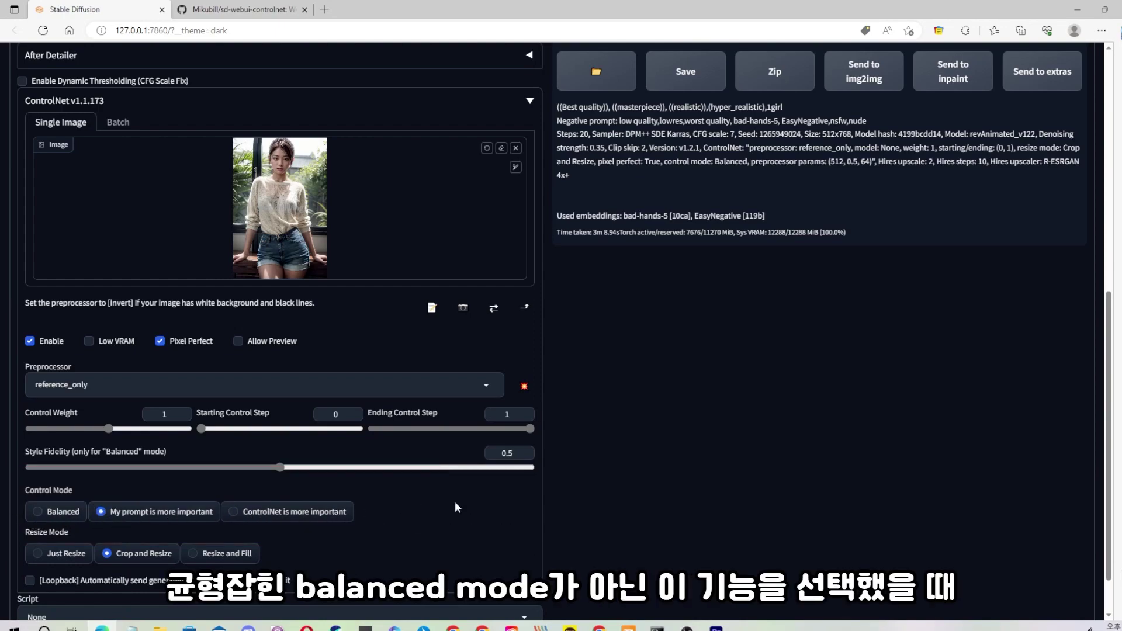
scroll(531, 508, "up", 8)
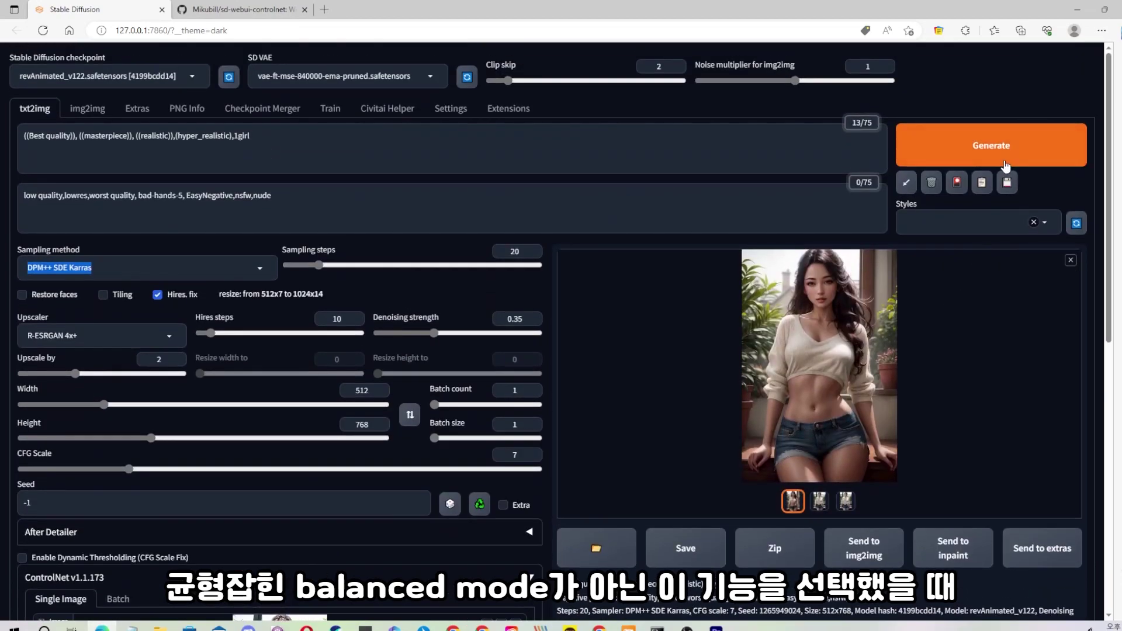
left_click(1006, 152)
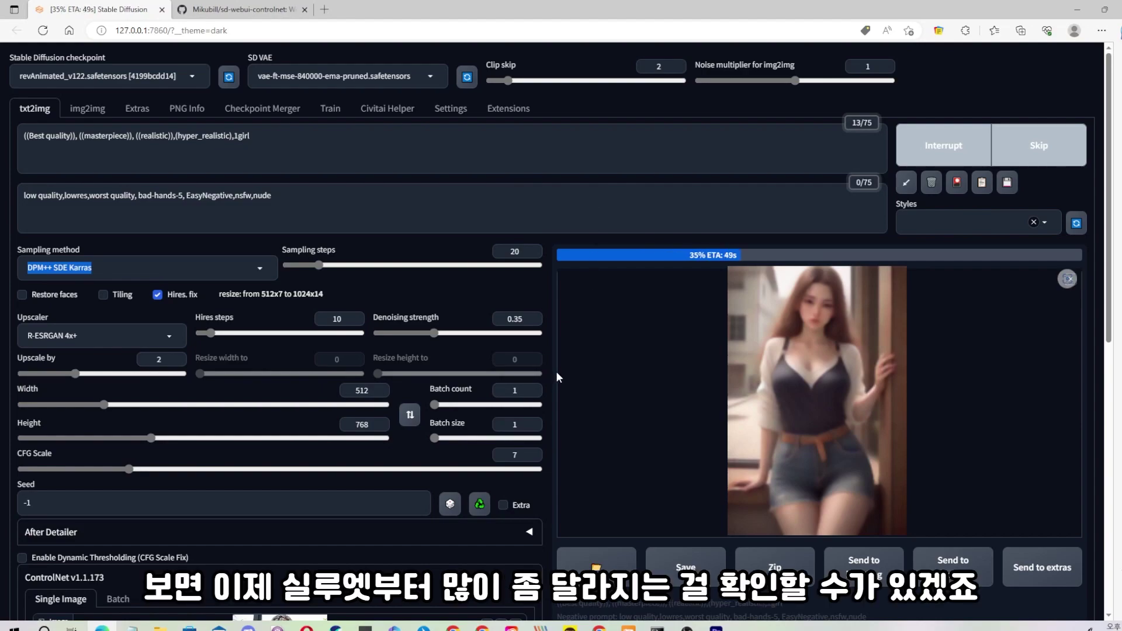
- Compare the in-progress preview's silhouette and hands with the ControlNet reference photo and the positive prompt text
scroll(904, 380, "down", 5)
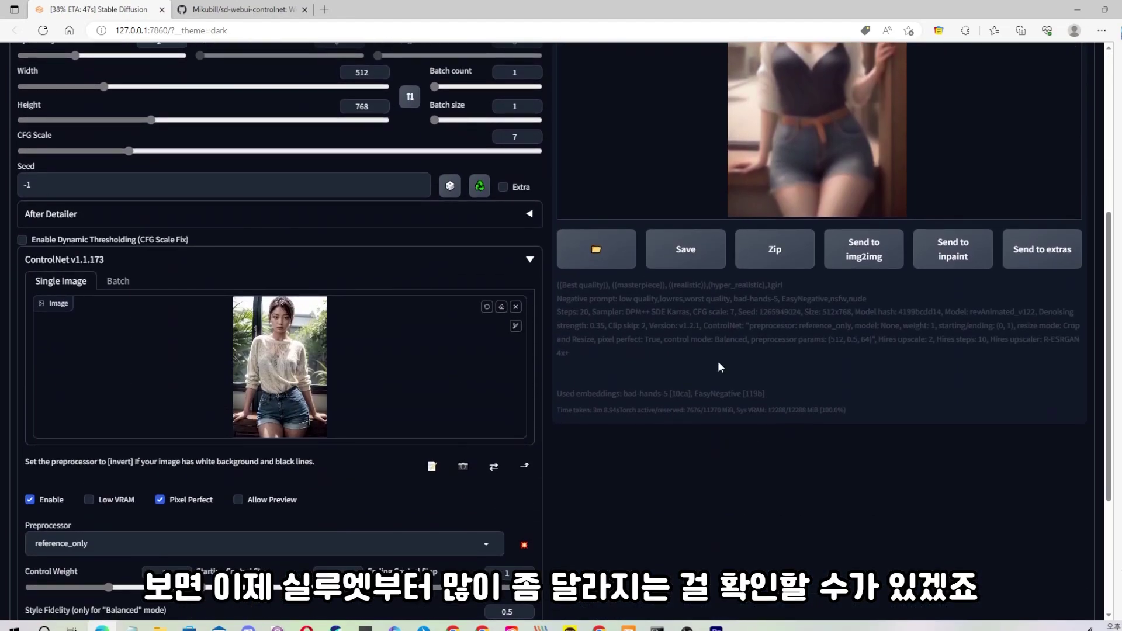
scroll(668, 372, "up", 3)
scroll(675, 406, "down", 1)
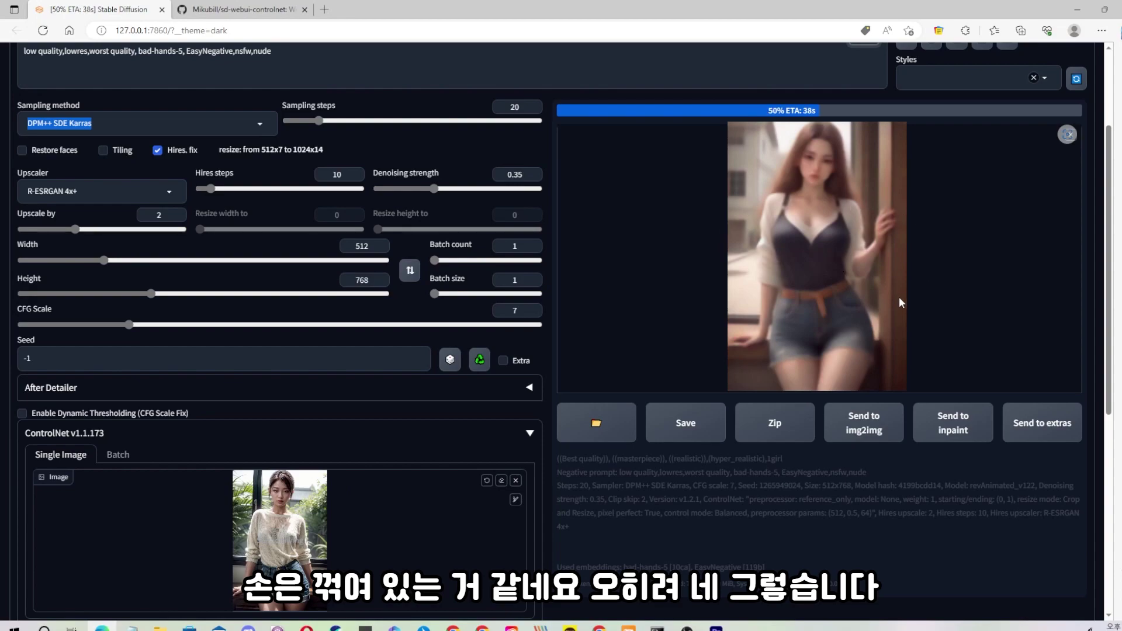
scroll(643, 295, "up", 2)
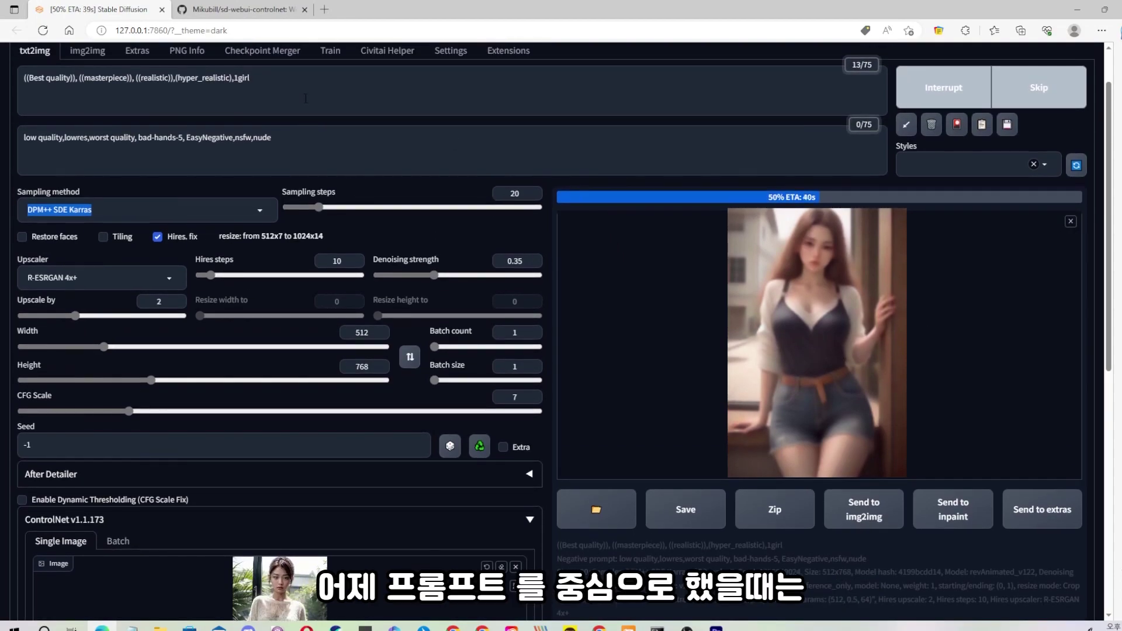
left_click_drag(279, 82, 28, 79)
scroll(762, 121, "up", 2)
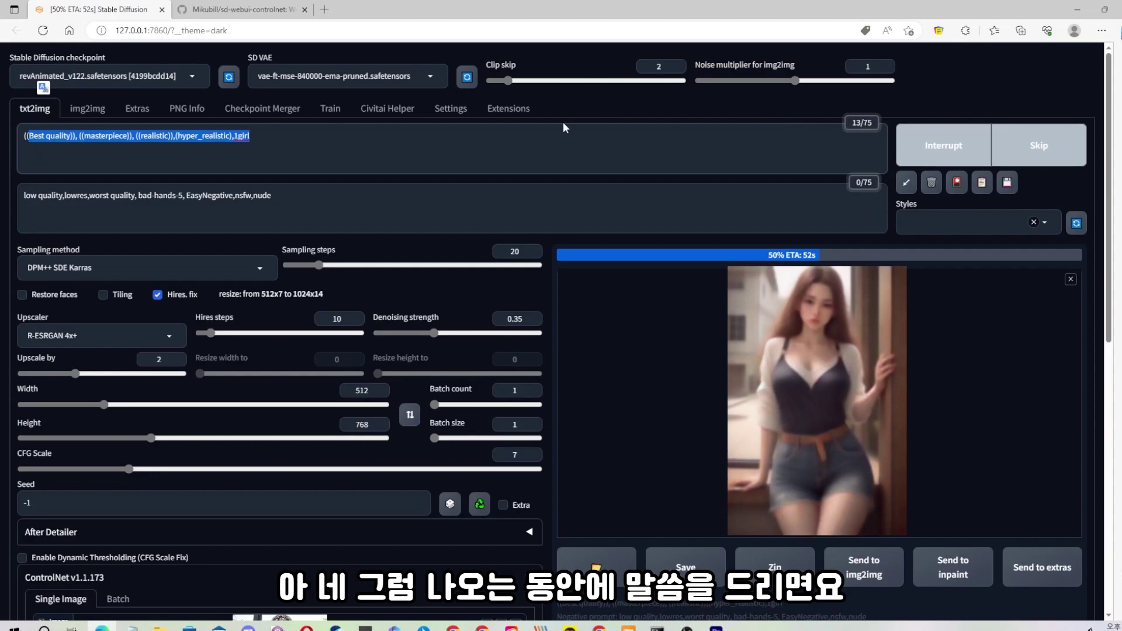
- Look through the installed extensions, the extension backup and restore options, and the install-from-URL form
left_click(509, 108)
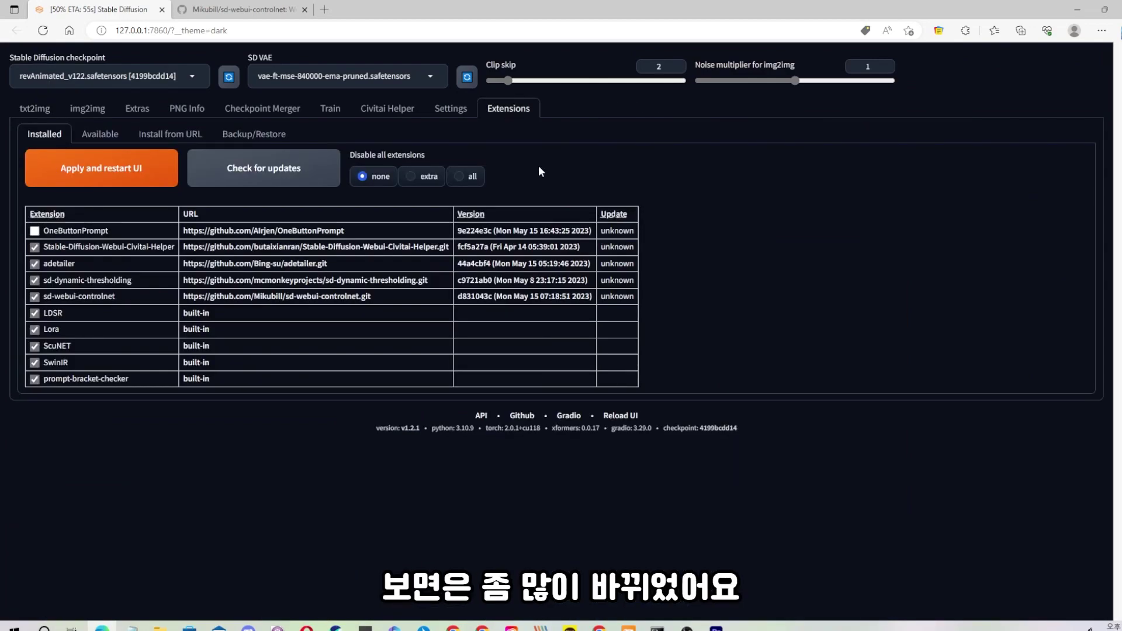
left_click(285, 136)
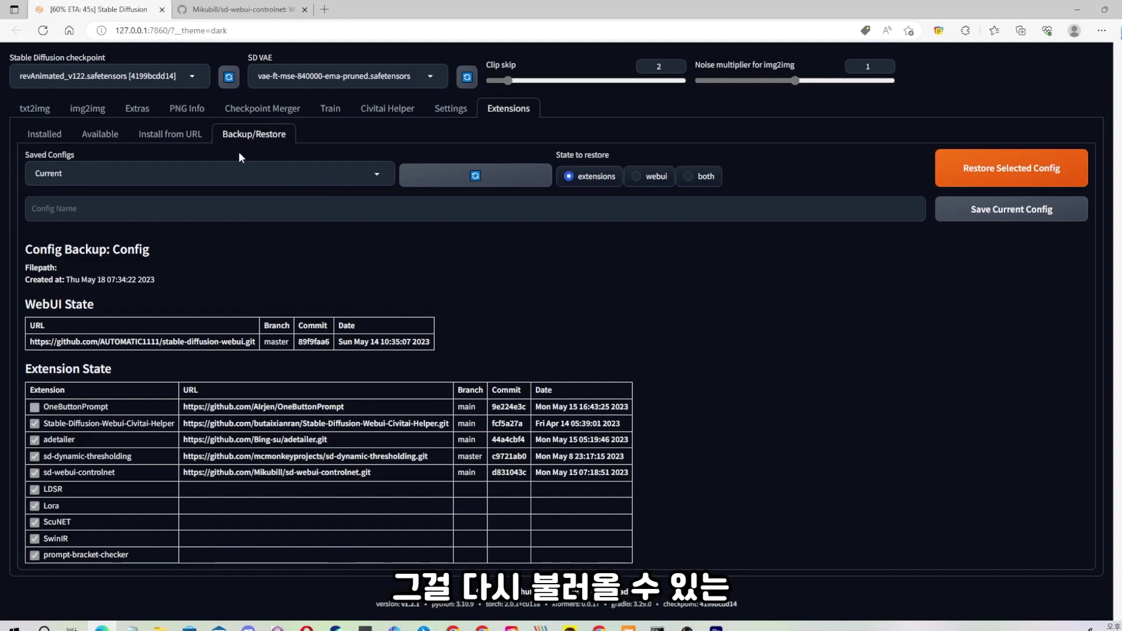
left_click(170, 134)
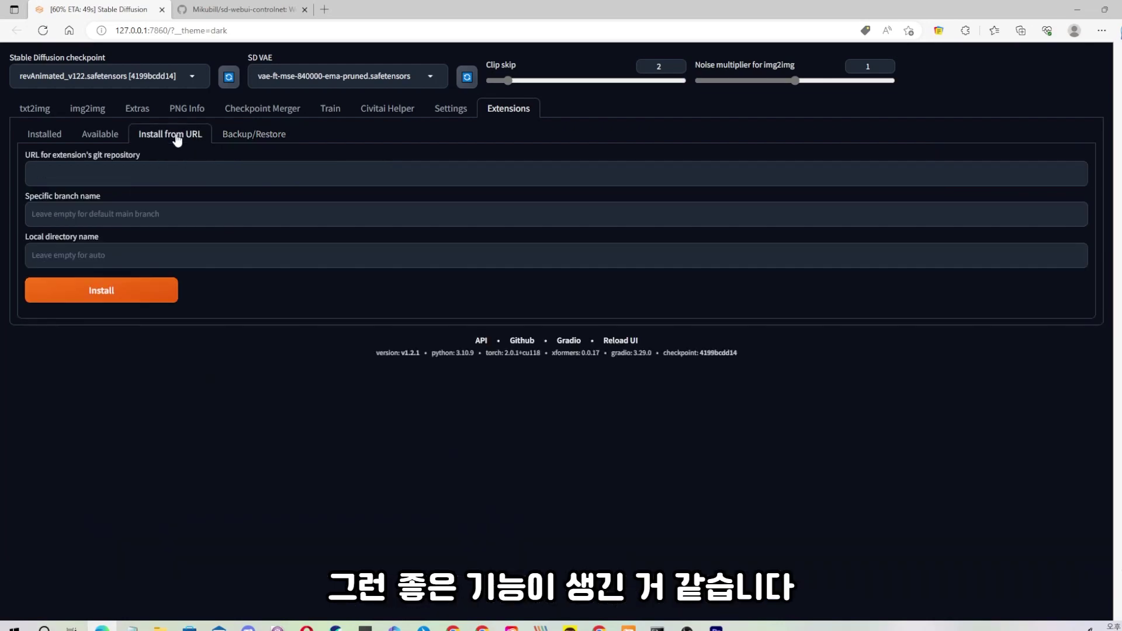
- Look through the available and installed extensions and the Checkpoint Merger, Settings, Train and Civitai Helper pages
left_click(100, 134)
left_click(44, 134)
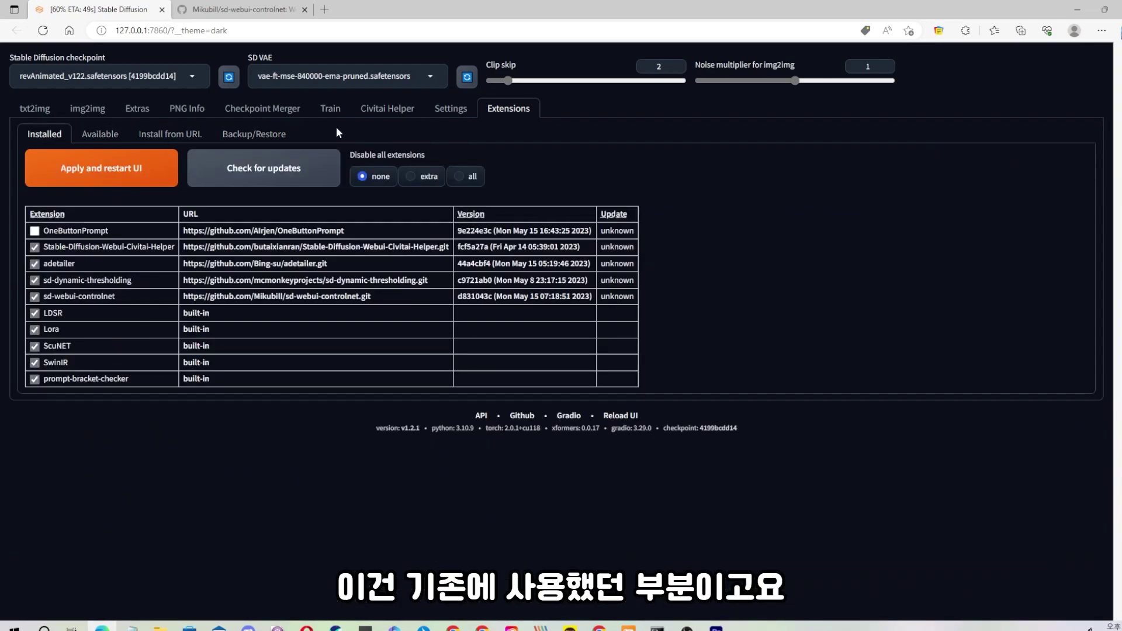
left_click(387, 109)
left_click(273, 114)
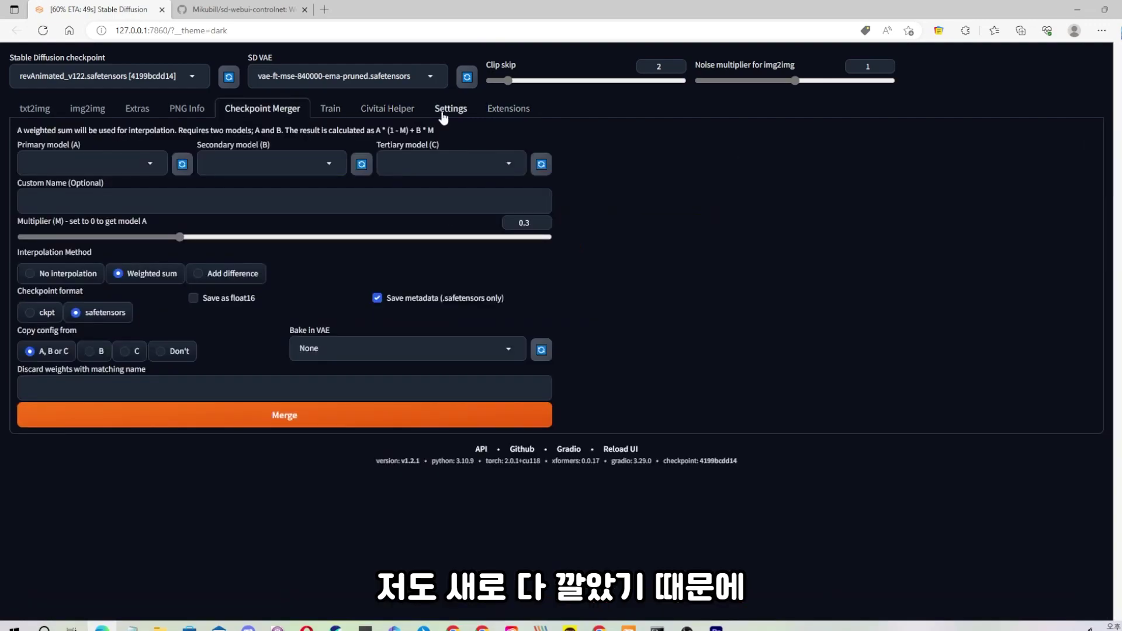
left_click(447, 115)
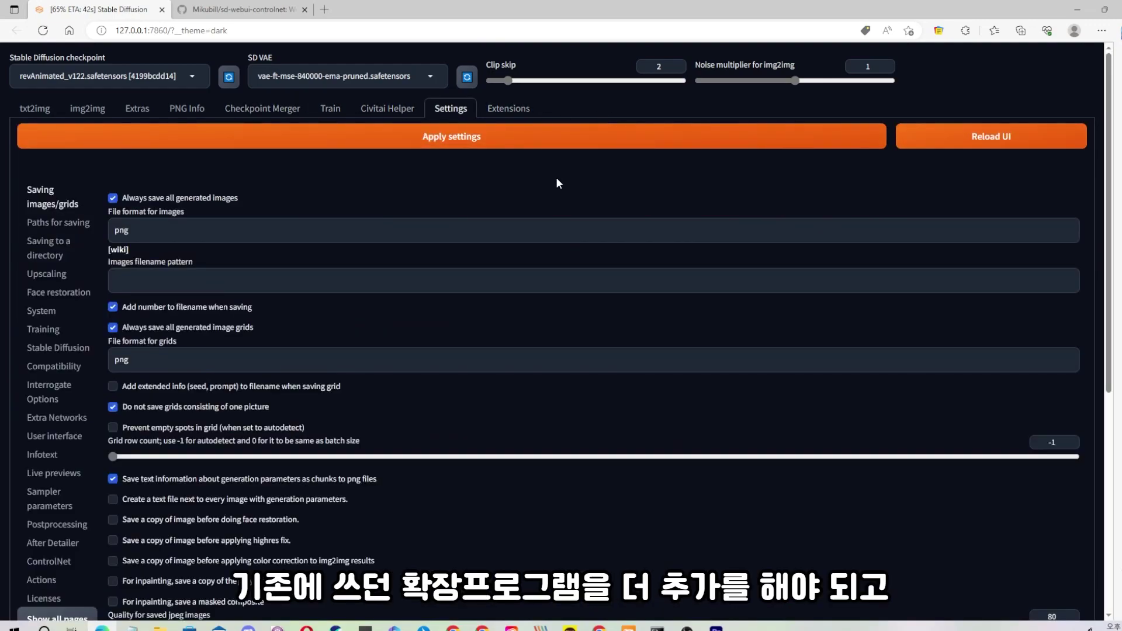
left_click(329, 111)
left_click(388, 111)
left_click(217, 115)
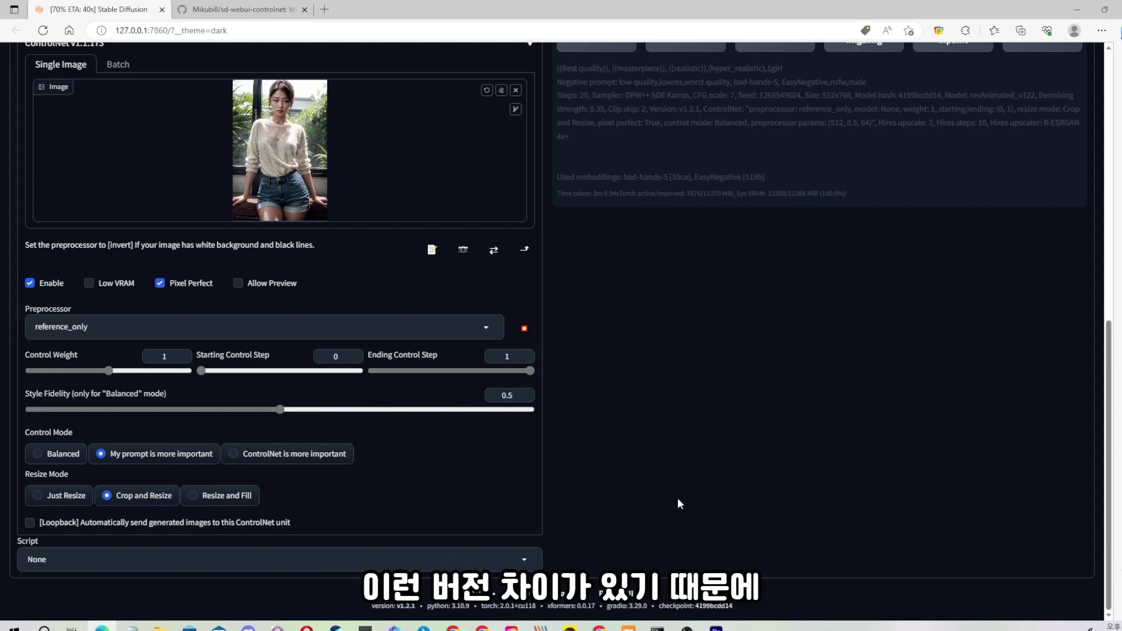
- Look through the script options and the full ControlNet preprocessor list without changing the selection, and return to the in-progress preview
left_click(525, 561)
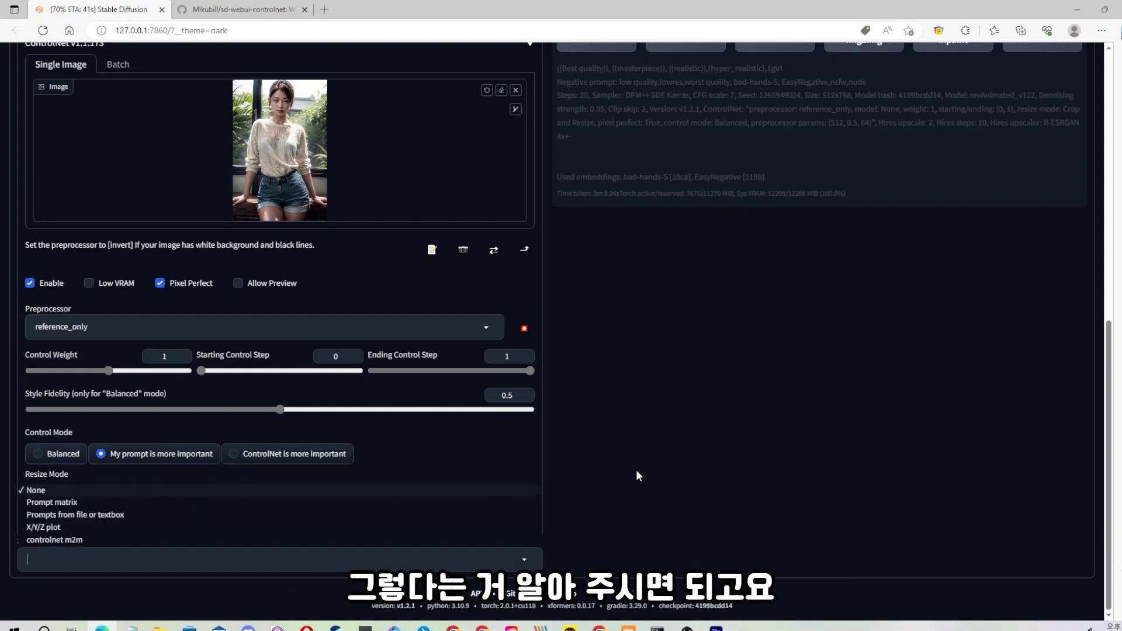
left_click(690, 470)
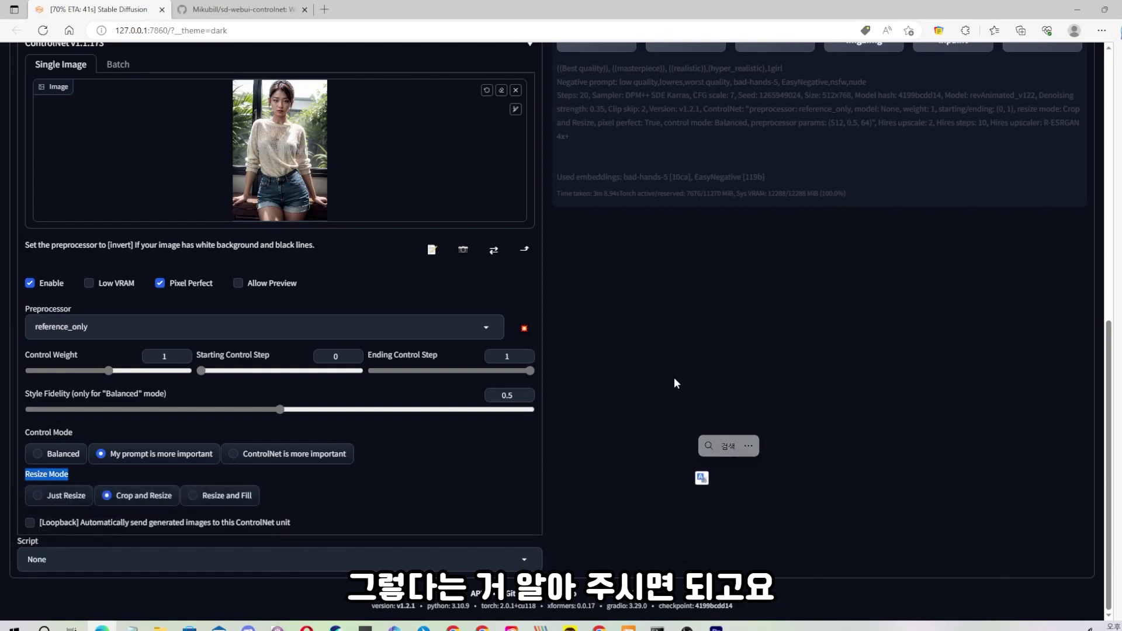
scroll(591, 402, "up", 1)
scroll(589, 401, "up", 2)
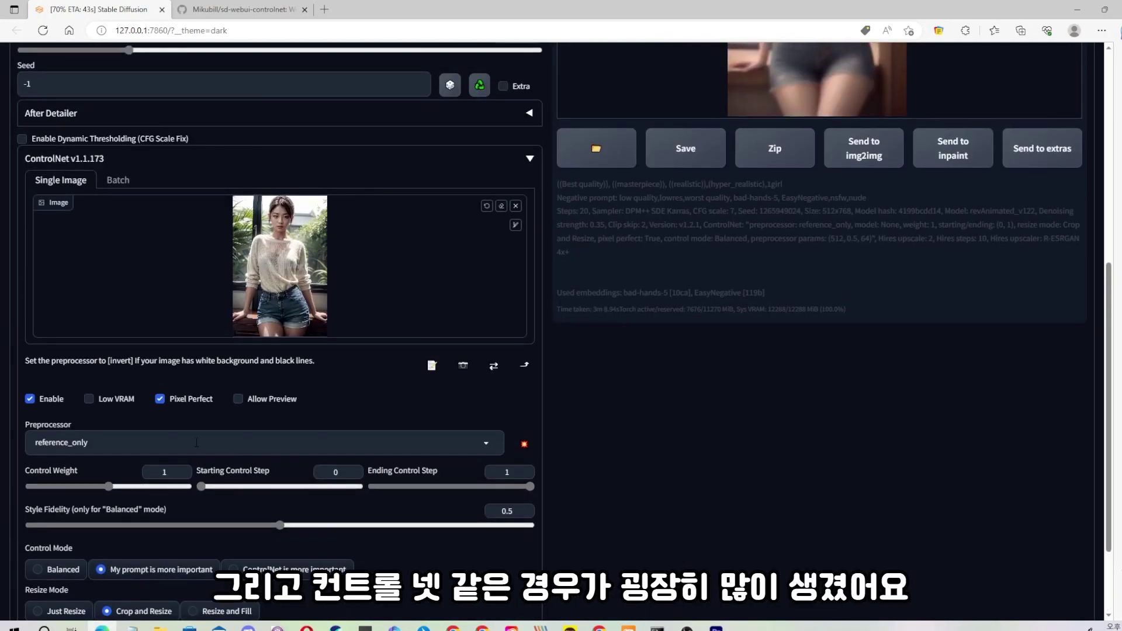
left_click(170, 440)
scroll(181, 371, "up", 3)
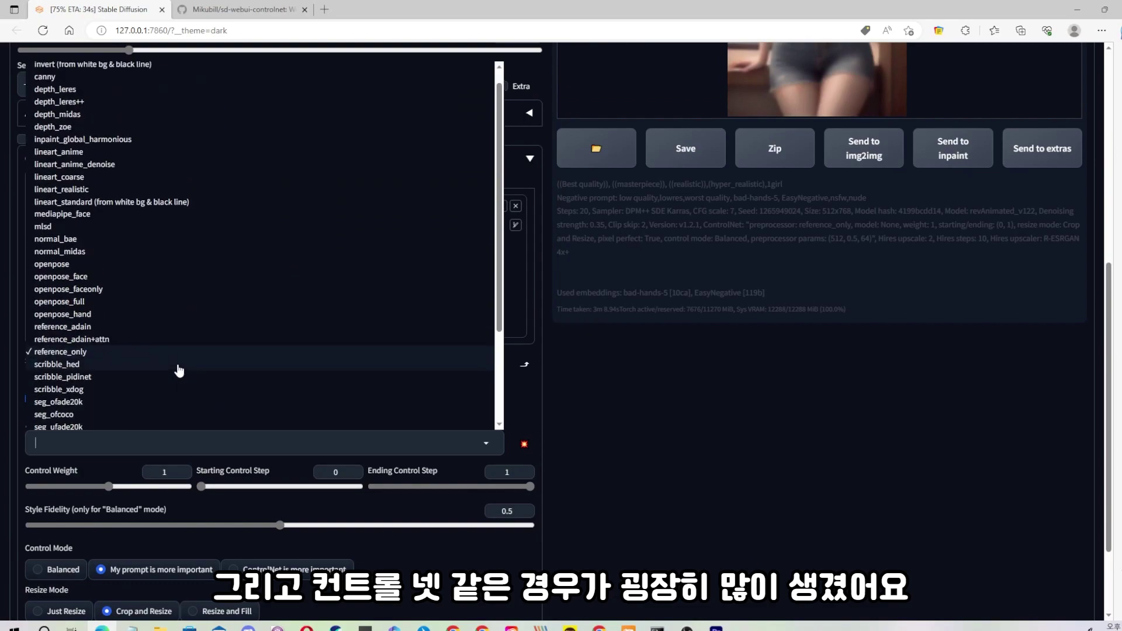
scroll(179, 363, "up", 2)
scroll(194, 350, "down", 3)
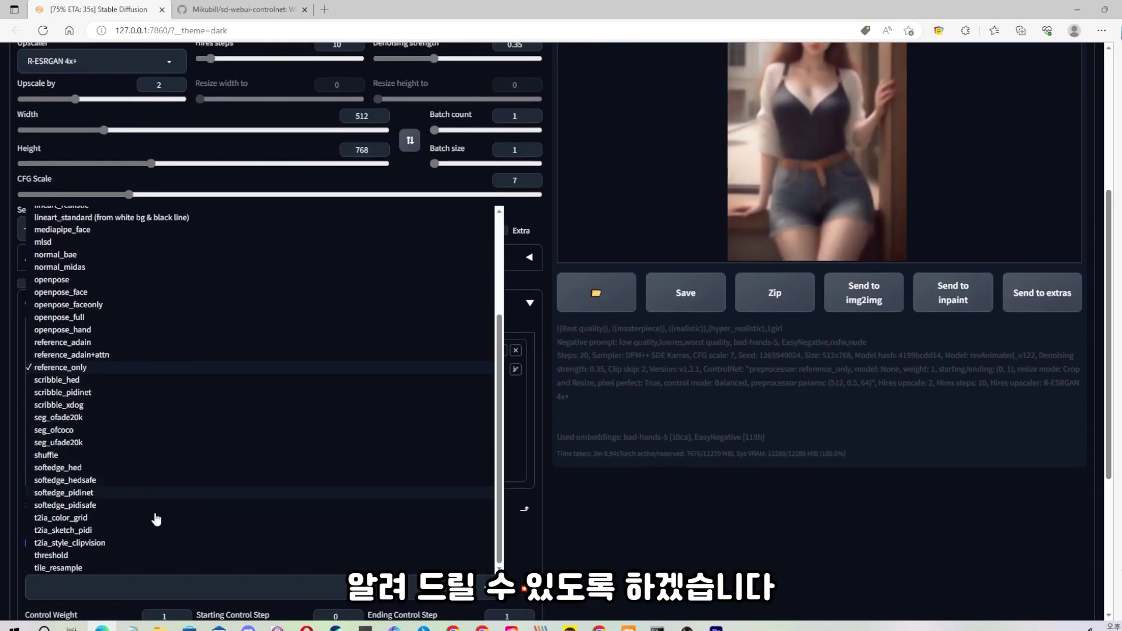
left_click(612, 524)
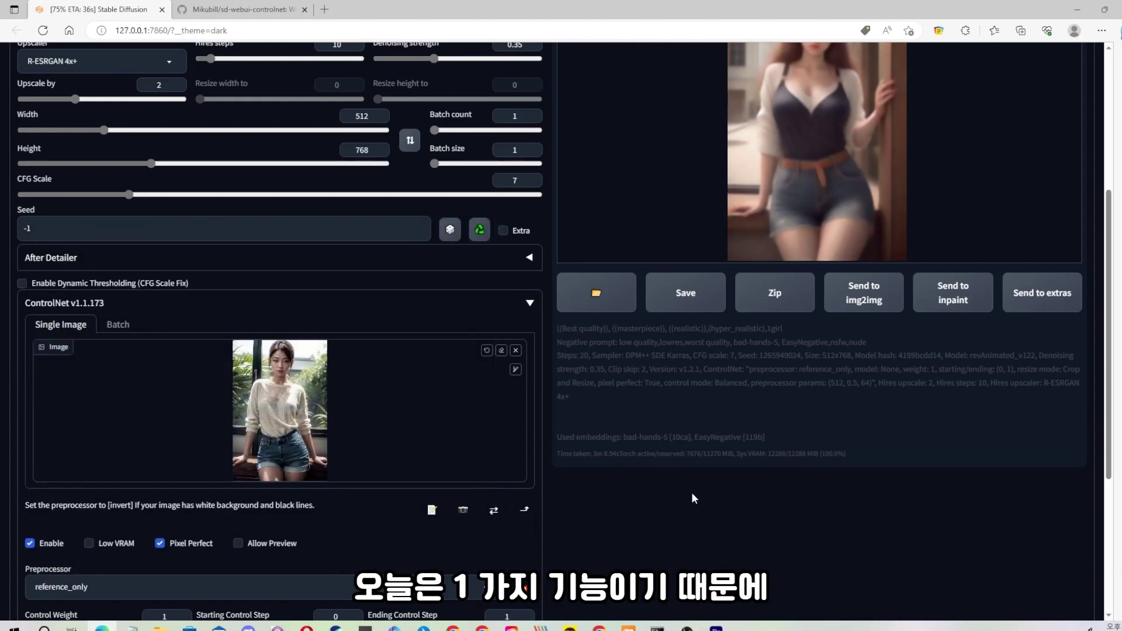
scroll(198, 538, "down", 1)
scroll(745, 536, "up", 5)
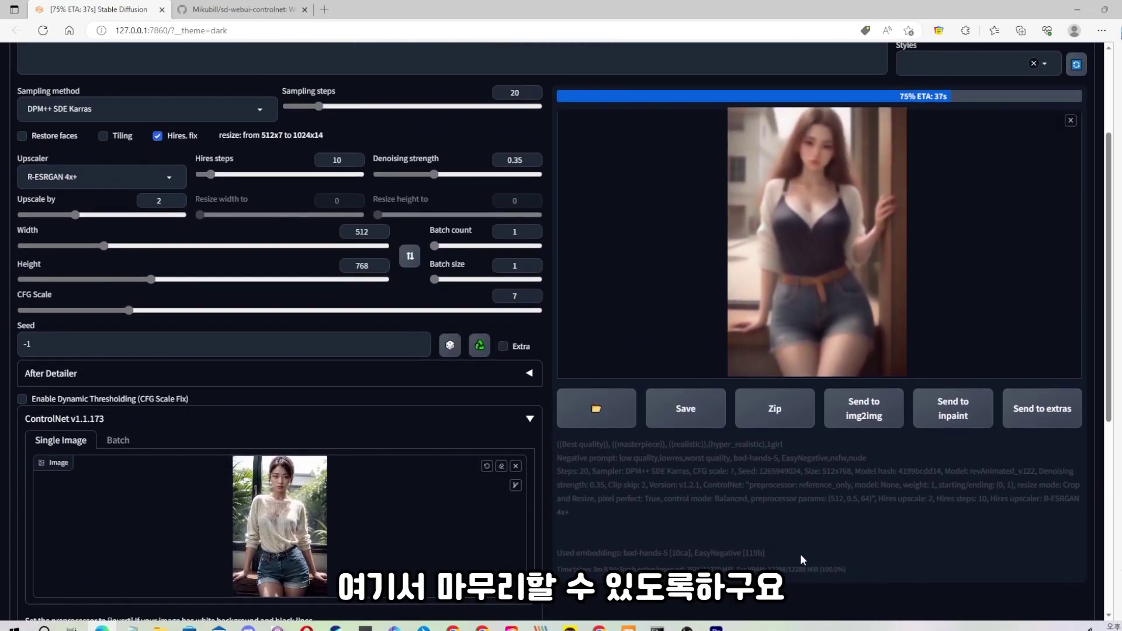